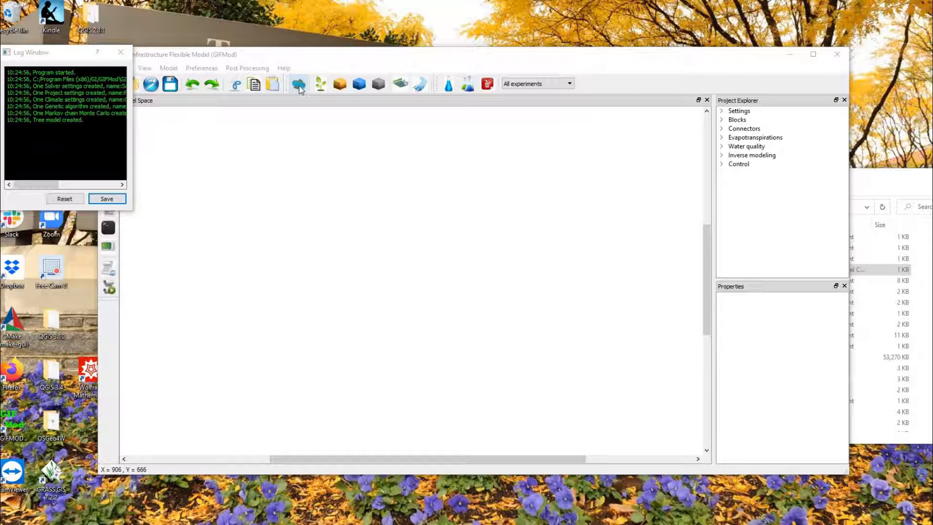
Add a pond block to the model space and set its bottom area to 1 m²
click(300, 89)
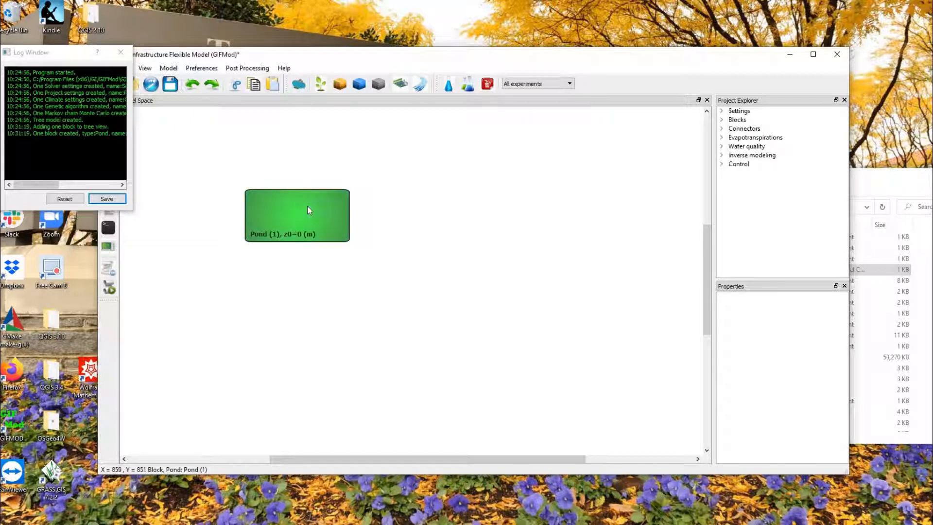
click(307, 210)
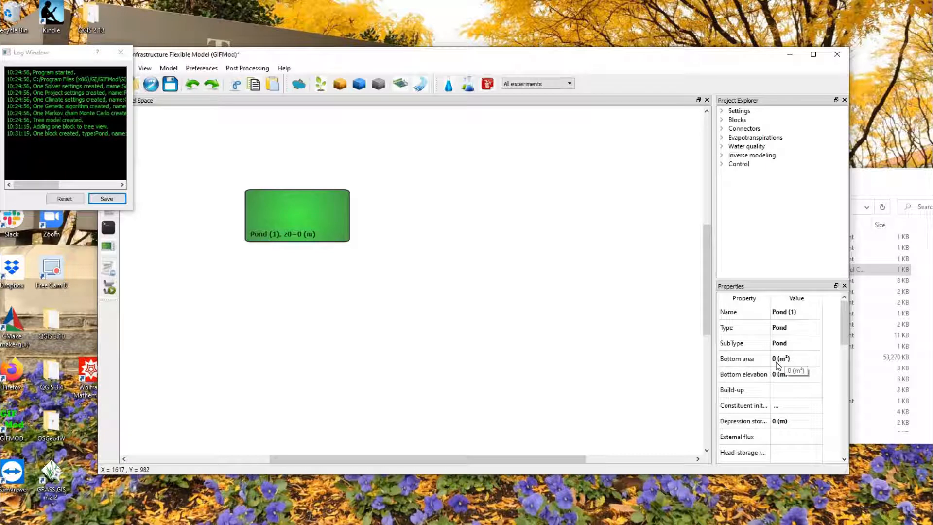
double_click(777, 362)
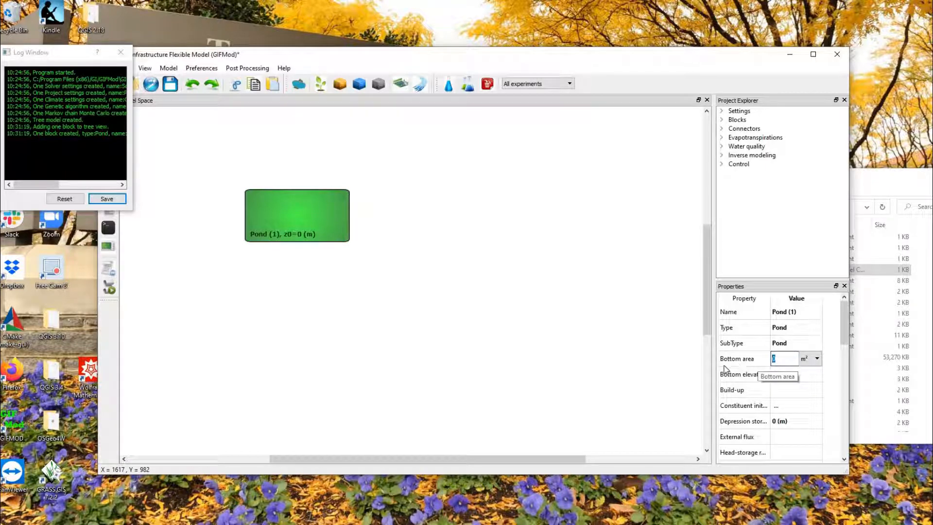
text(1)
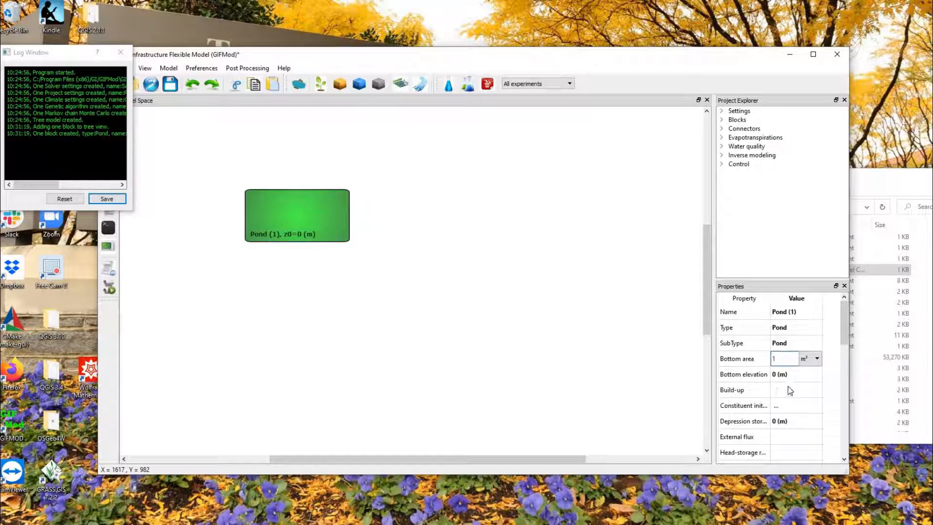
click(783, 389)
Set the pond's initial water depth to 1 m
scroll(785, 402, down, 2)
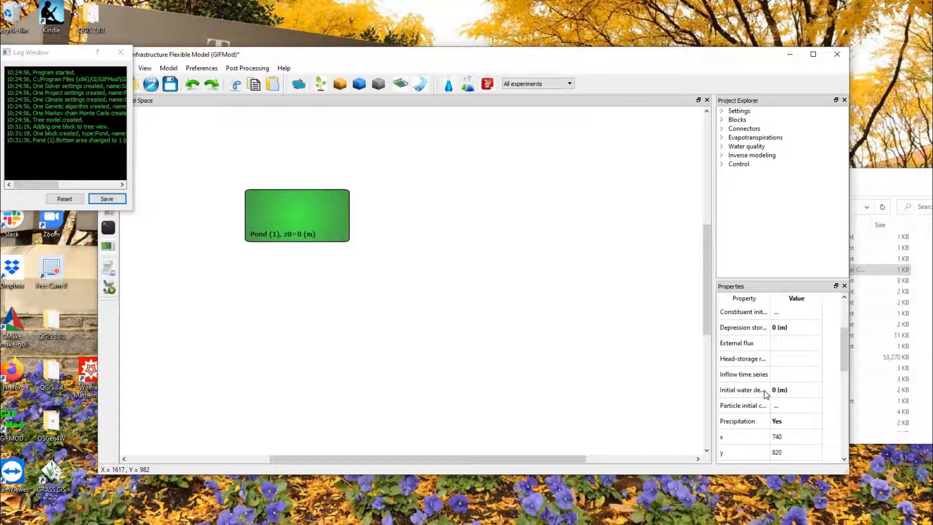
scroll(765, 392, down, 1)
scroll(764, 391, up, 1)
scroll(764, 391, up, 1)
scroll(764, 391, down, 1)
double_click(774, 392)
text(1)
key(Return)
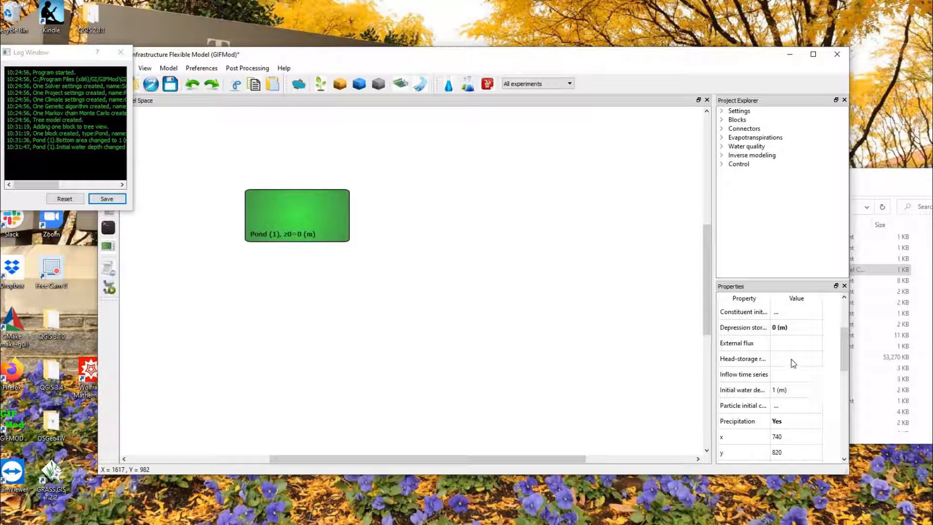
Add a water quality constituent and name it A
click(723, 148)
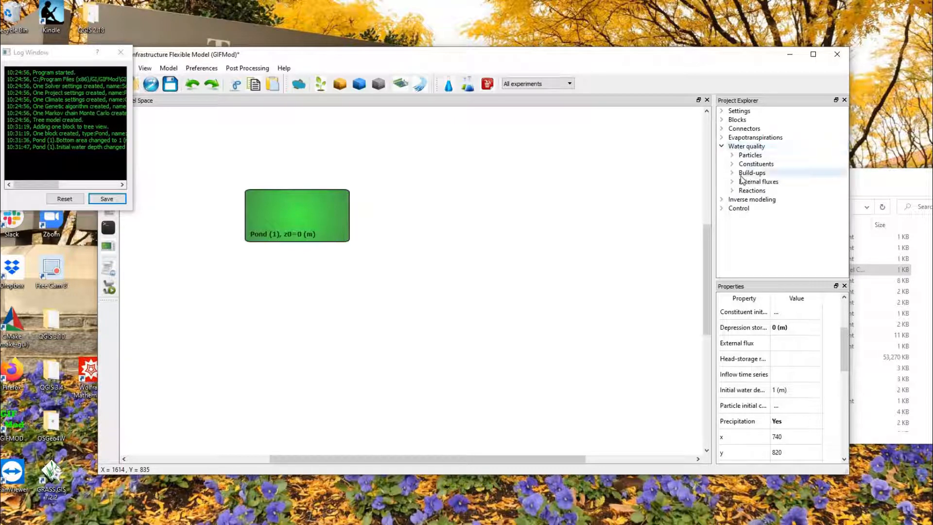
click(743, 166)
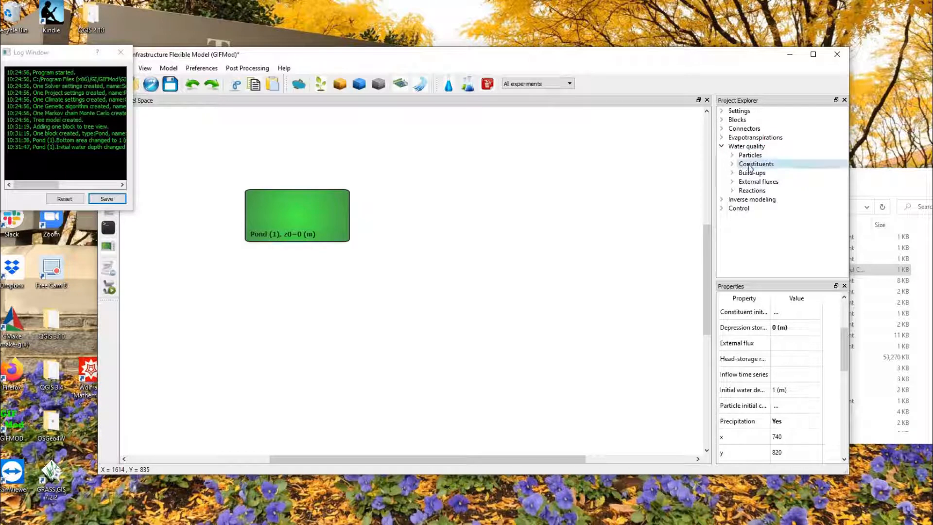
right_click(749, 167)
click(788, 172)
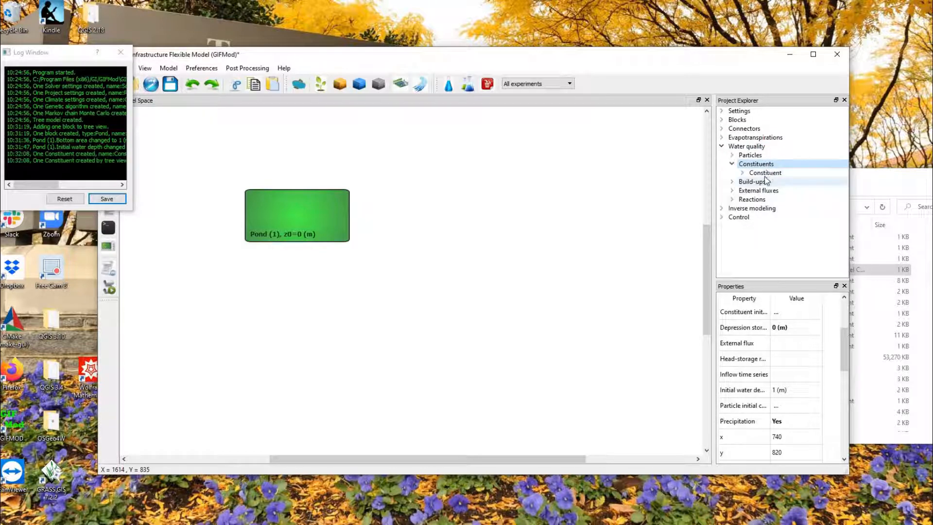
click(766, 174)
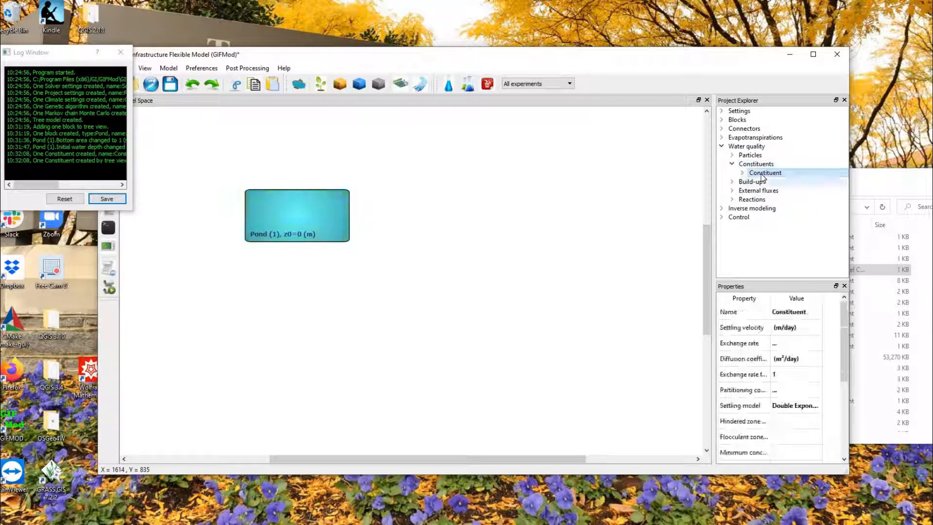
double_click(814, 313)
text(A)
key(Return)
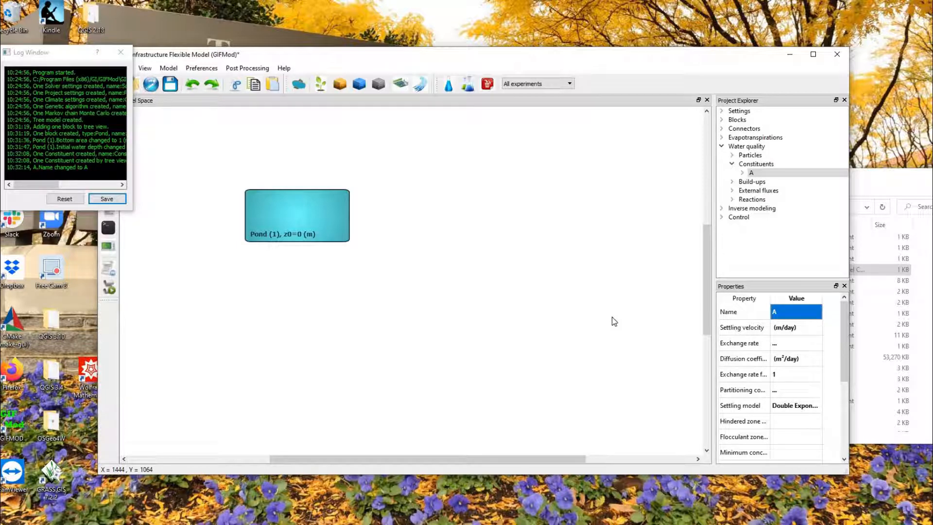
Add a reaction parameter under the water quality reactions and name it kd
click(732, 200)
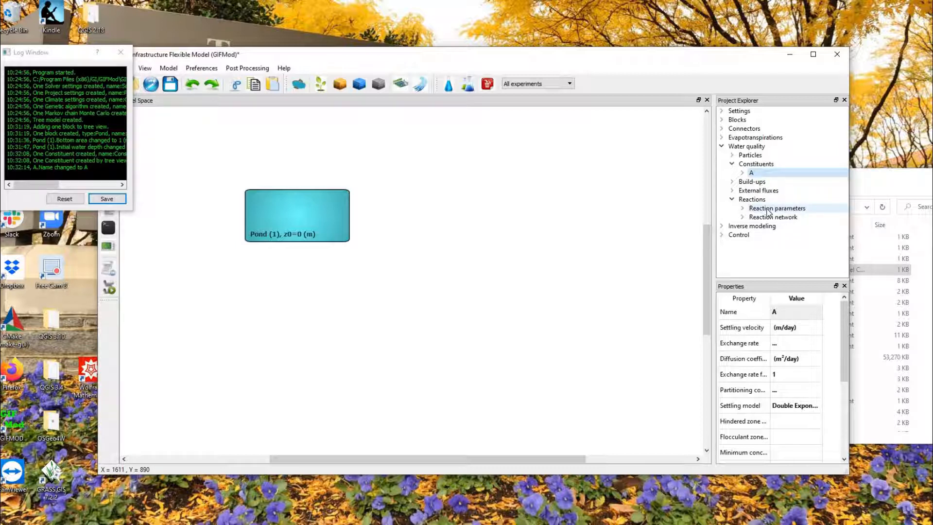
click(768, 210)
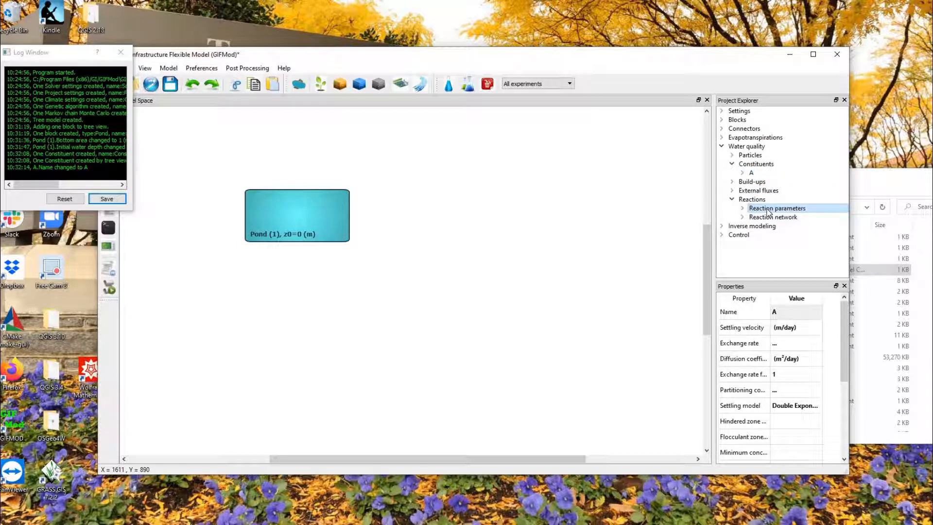
right_click(769, 213)
click(813, 214)
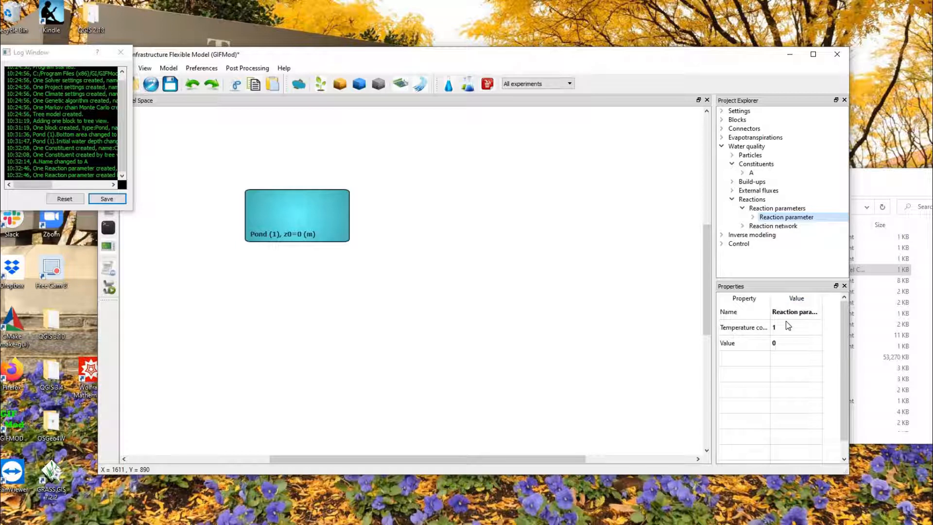
double_click(793, 315)
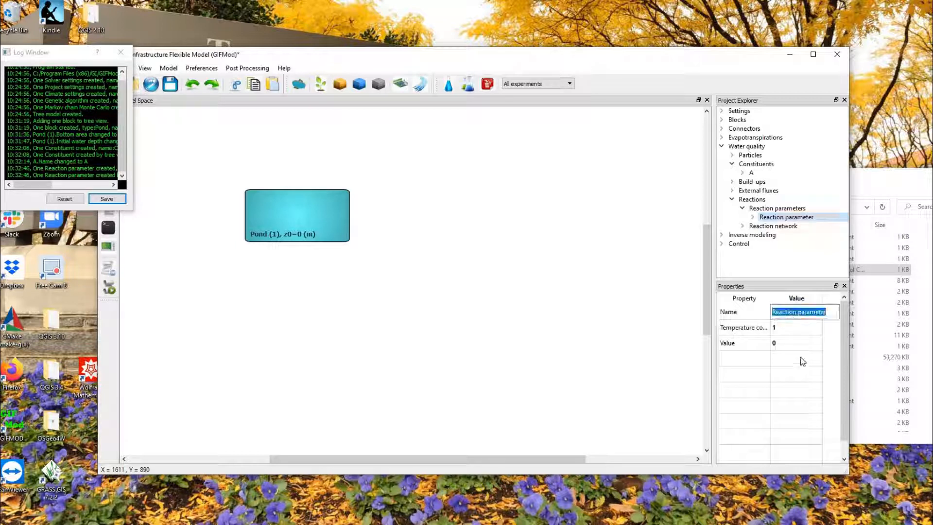
text(kd)
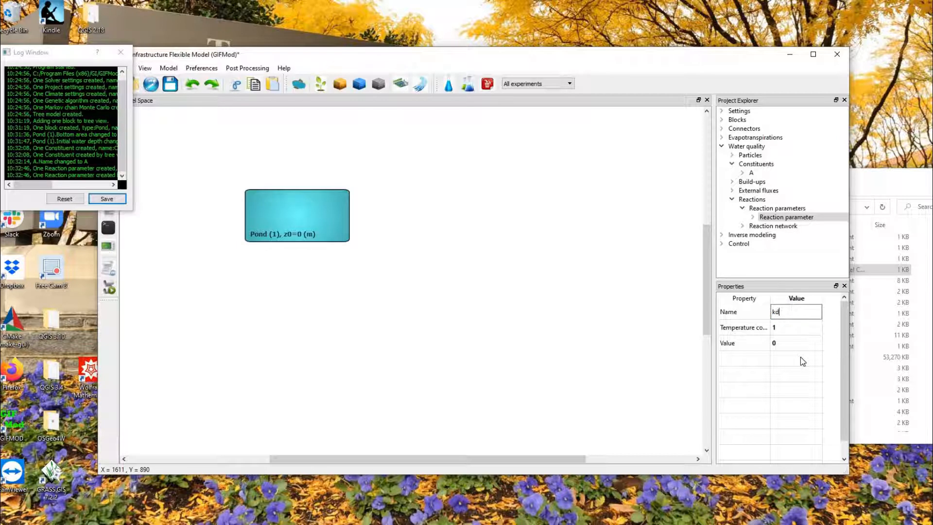
key(Return)
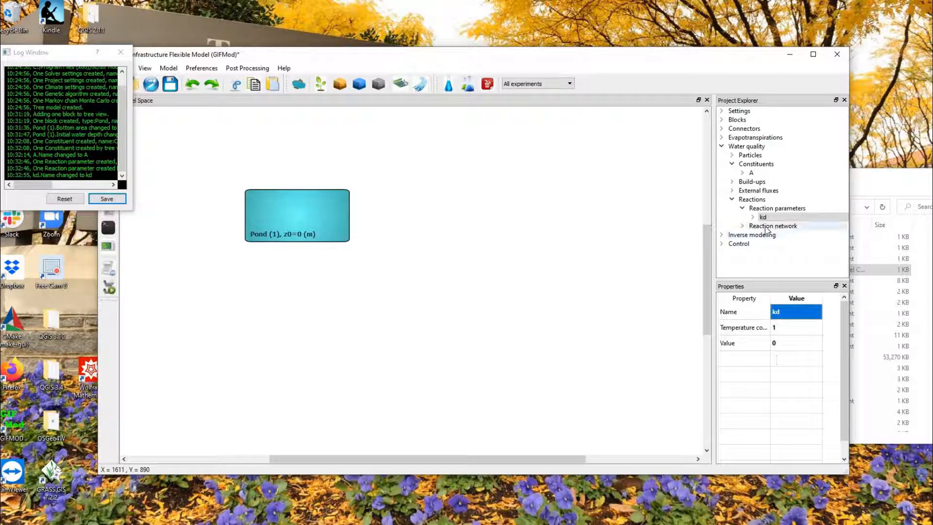
Open the reaction network and rename its first process as Decay
click(752, 227)
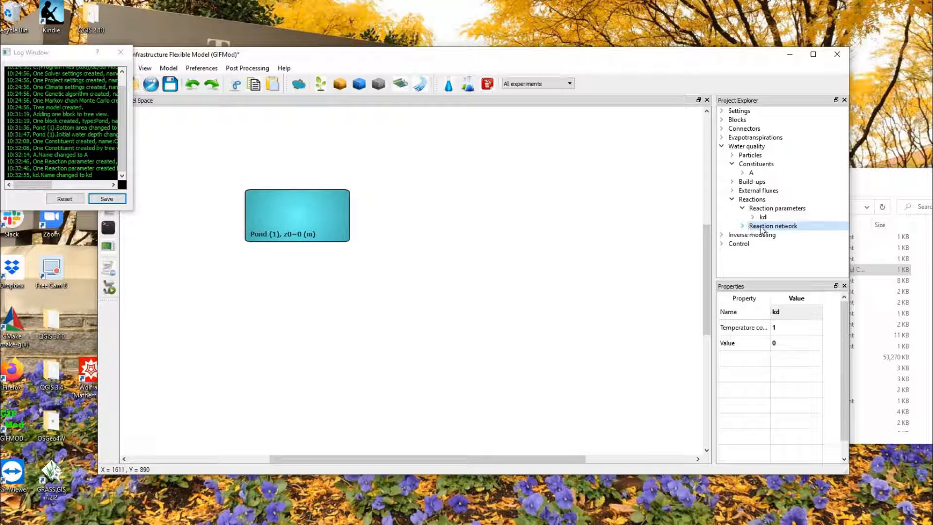
right_click(768, 230)
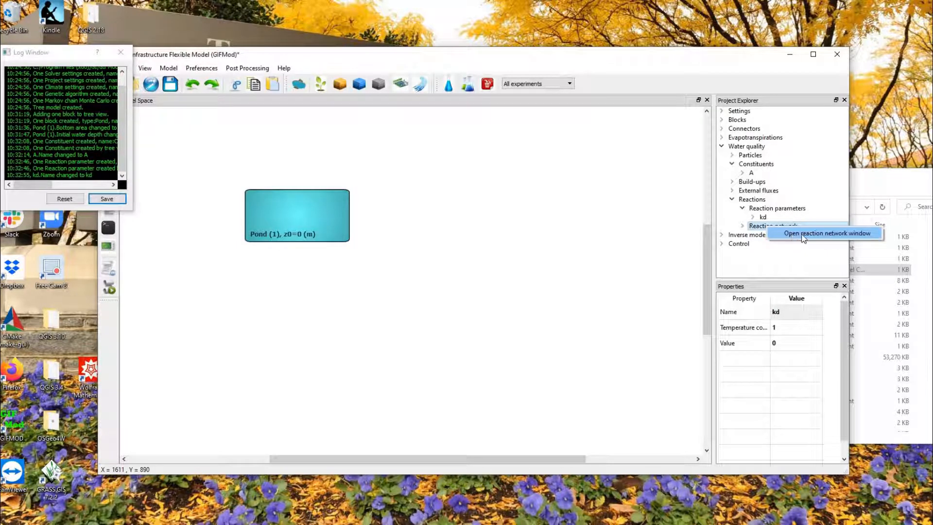
click(803, 237)
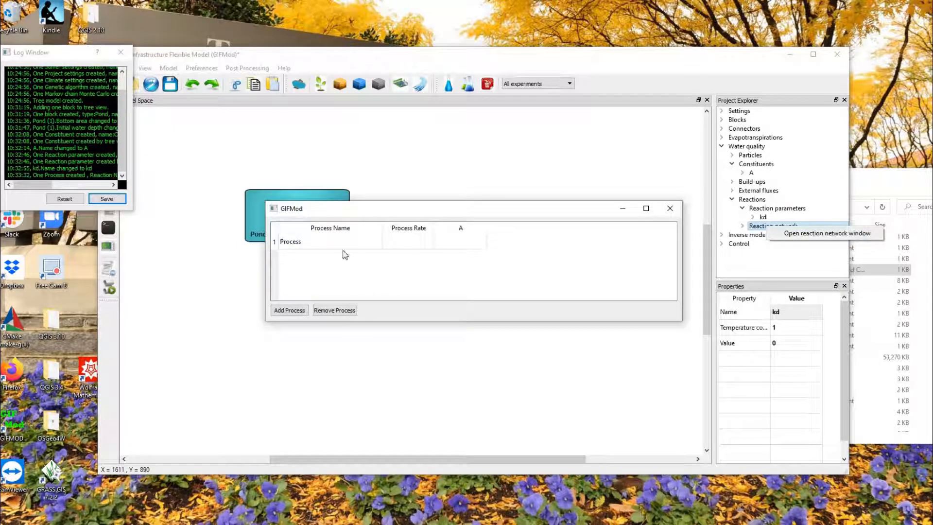
click(323, 241)
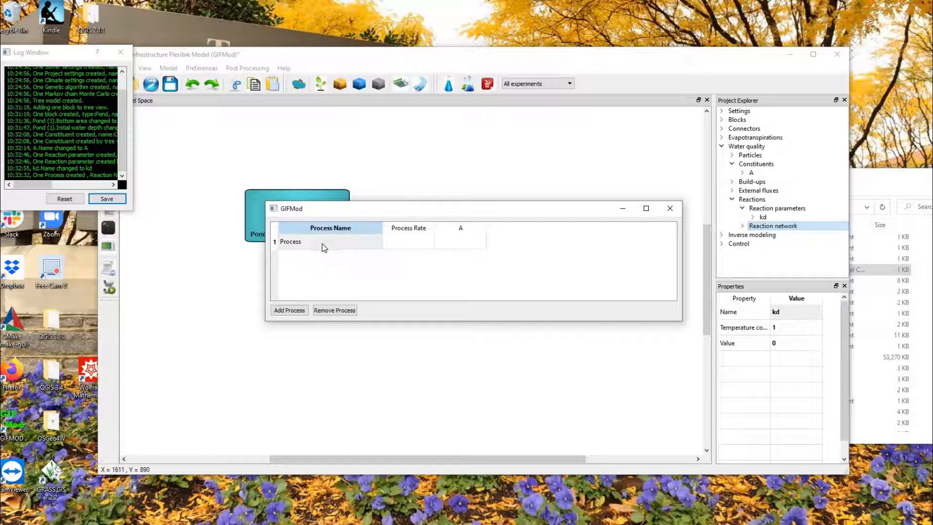
double_click(323, 243)
text(Decay)
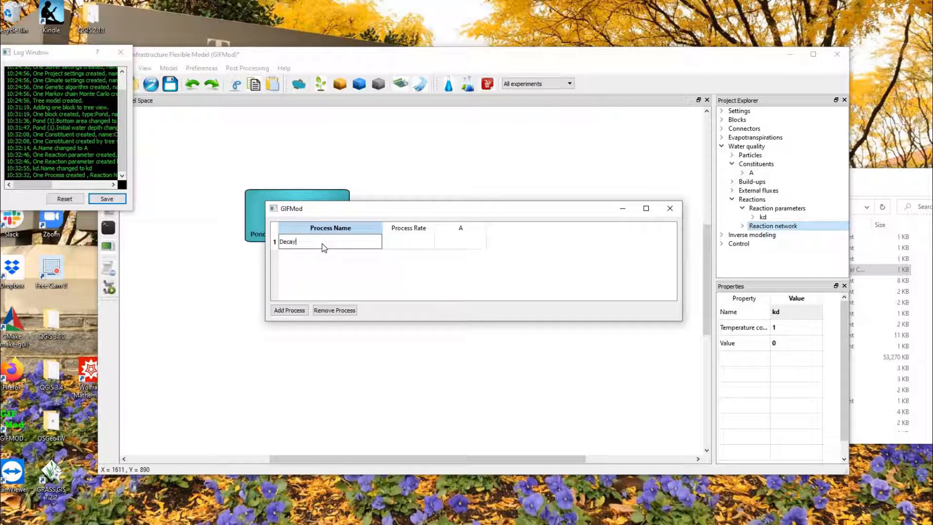
key(Return)
Define the Decay process rate as kd*A
click(398, 239)
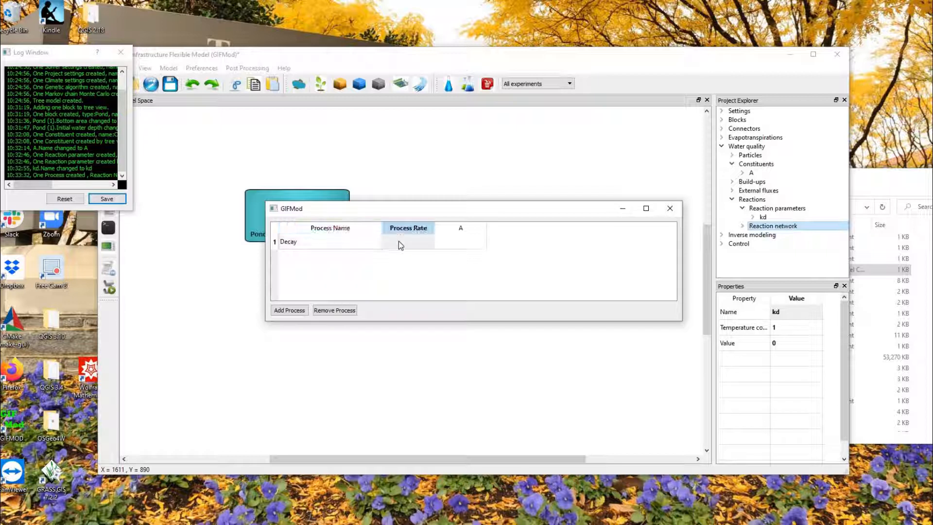
double_click(399, 242)
text(kd)
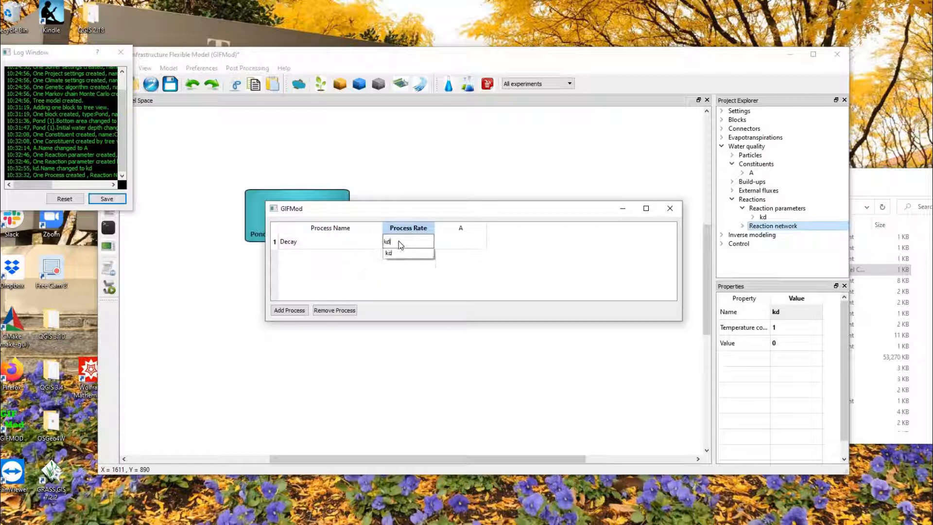
text(*)
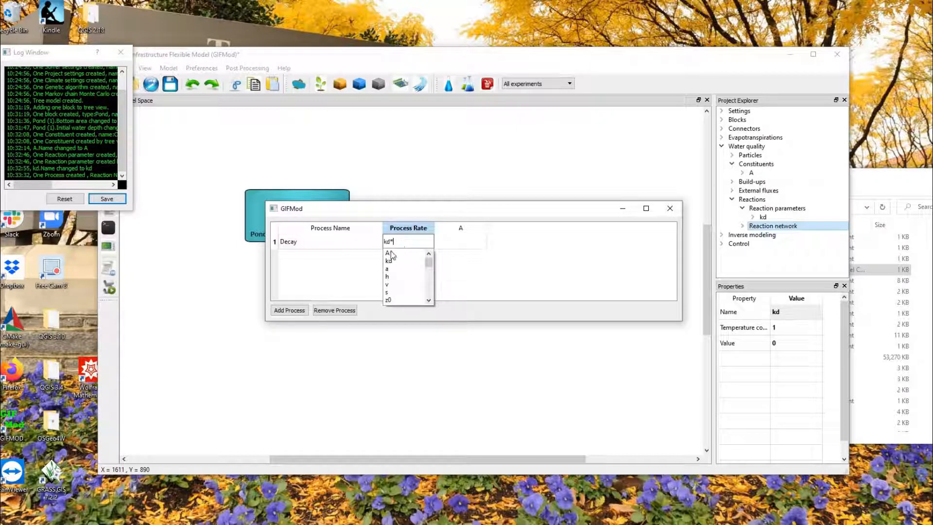
click(391, 254)
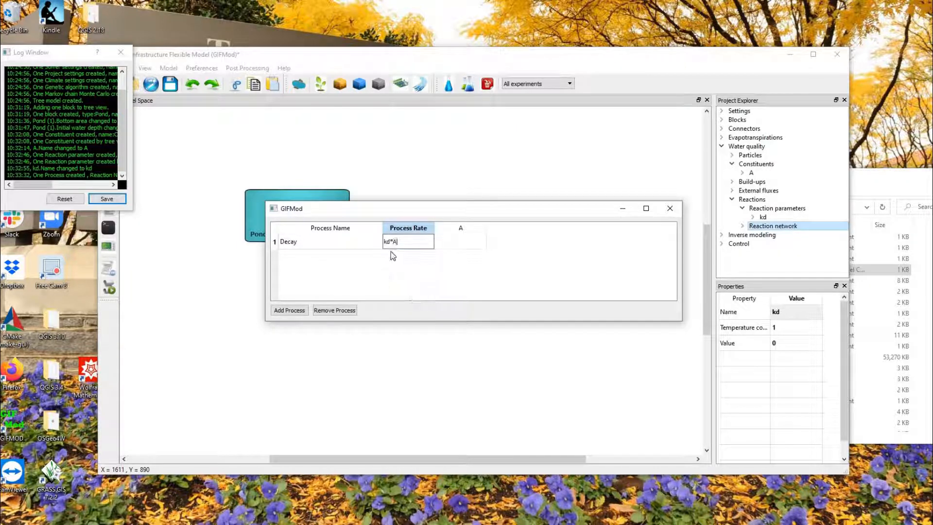
Set the Decay process's coefficient for constituent A to -1 and close the reaction network
double_click(447, 241)
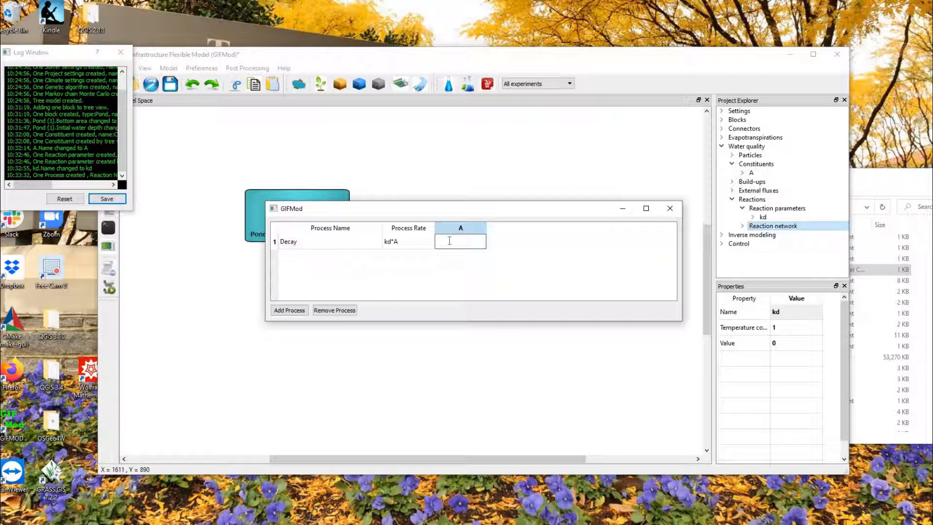
text(-1)
key(Return)
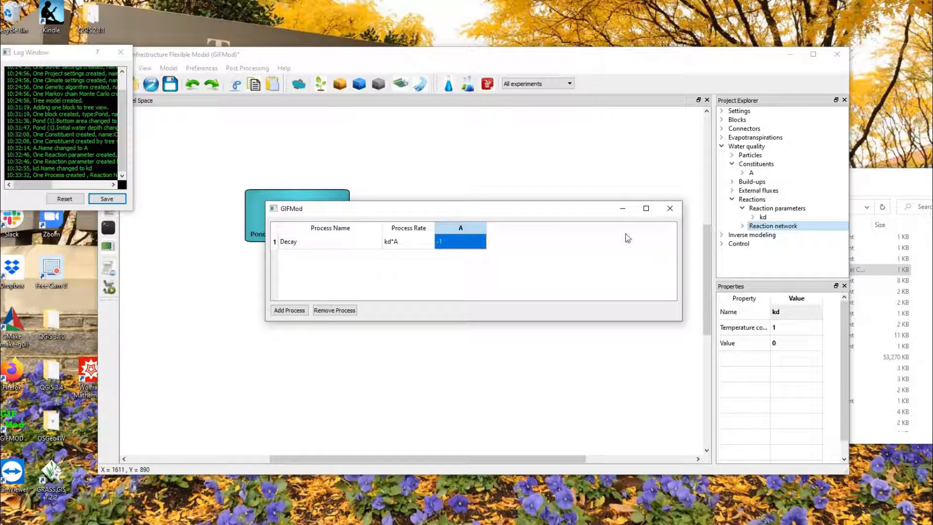
click(670, 209)
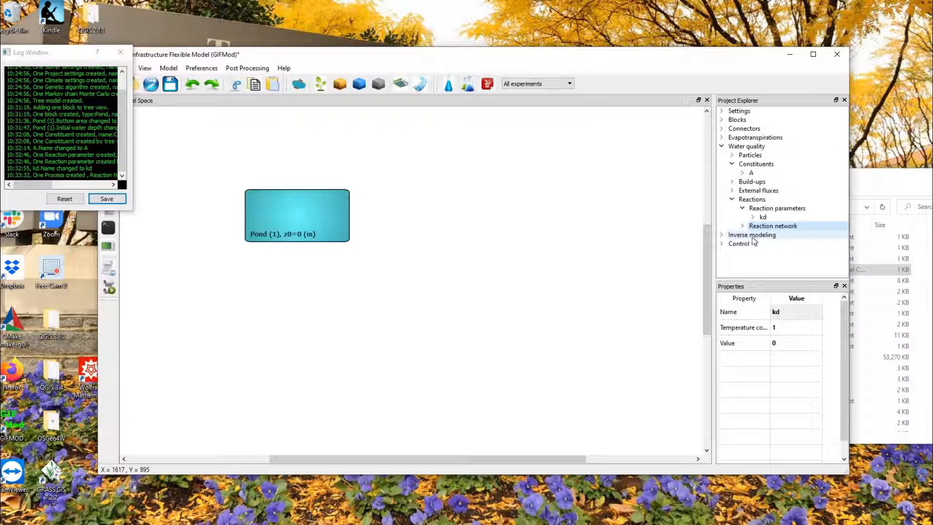
Add an inverse modeling parameter and name it k_d
click(737, 236)
click(723, 235)
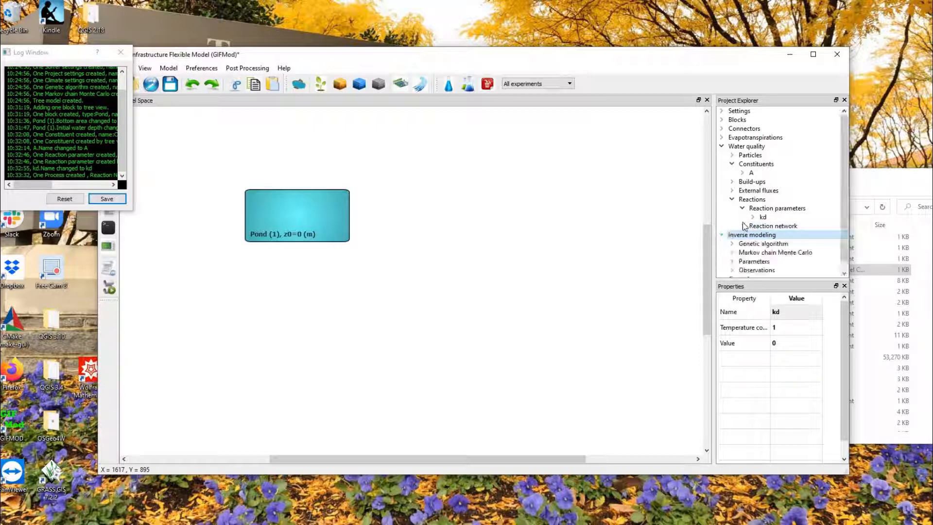
scroll(745, 228, down, 1)
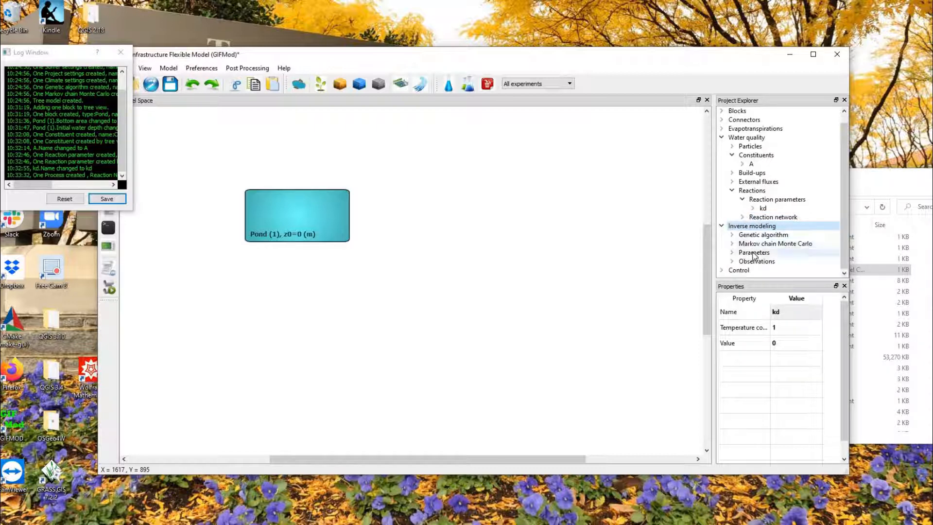
right_click(755, 256)
click(768, 263)
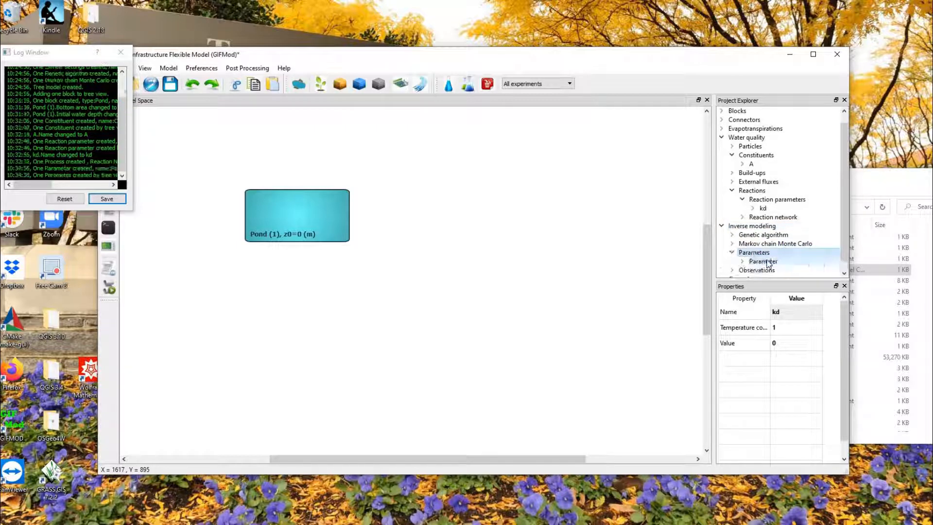
click(768, 263)
double_click(786, 313)
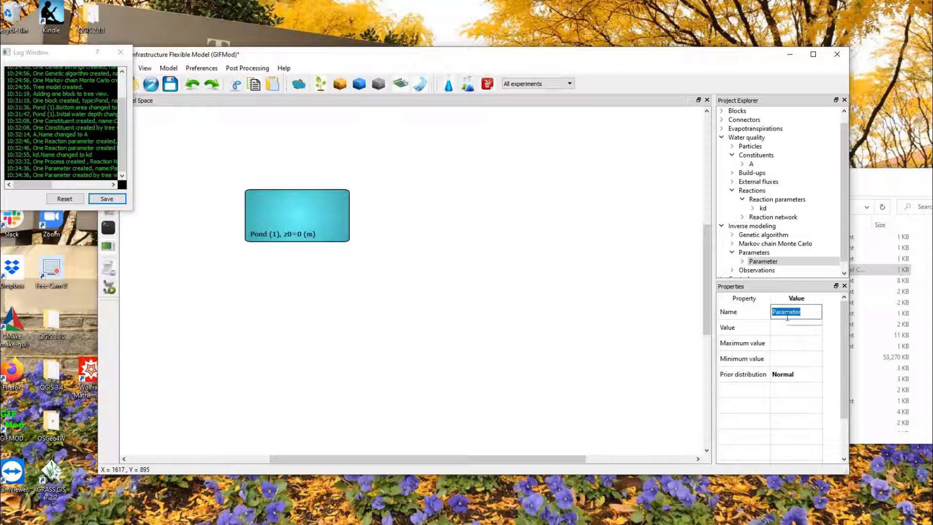
text(k_d)
key(Return)
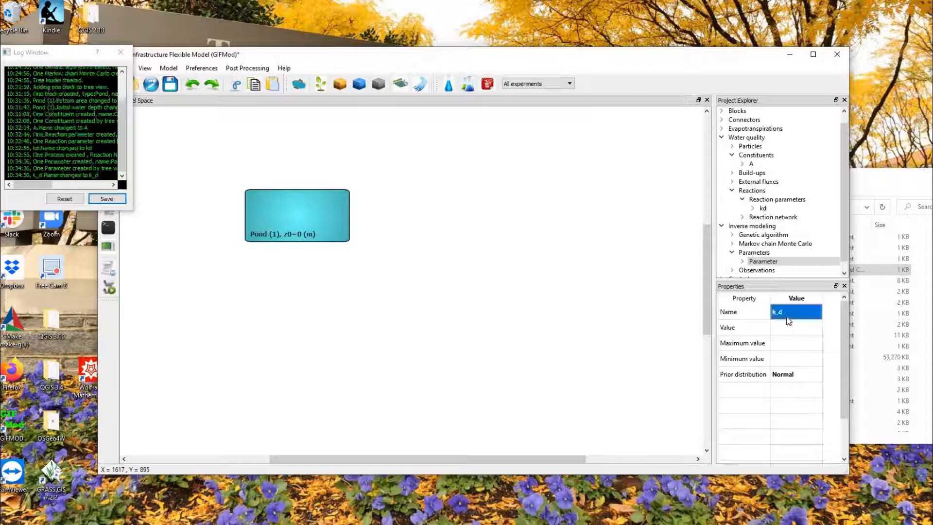
Set the k_d parameter's value to 0.5, its maximum value to 5 and its minimum value to 0.1
click(779, 326)
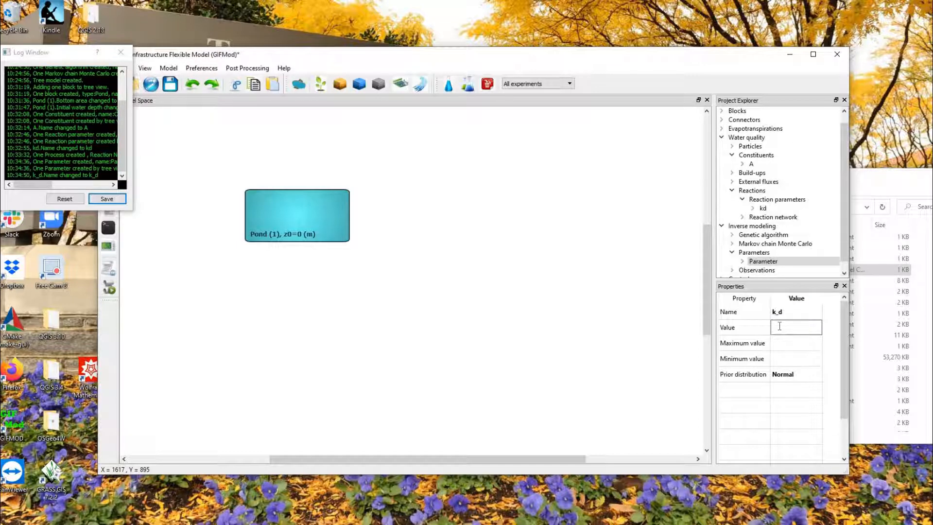
text(0.5)
key(Return)
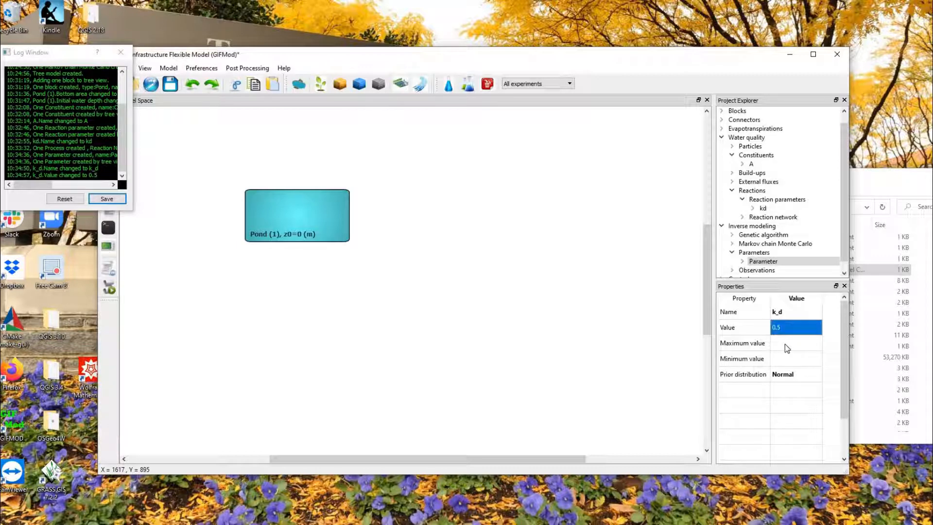
click(786, 344)
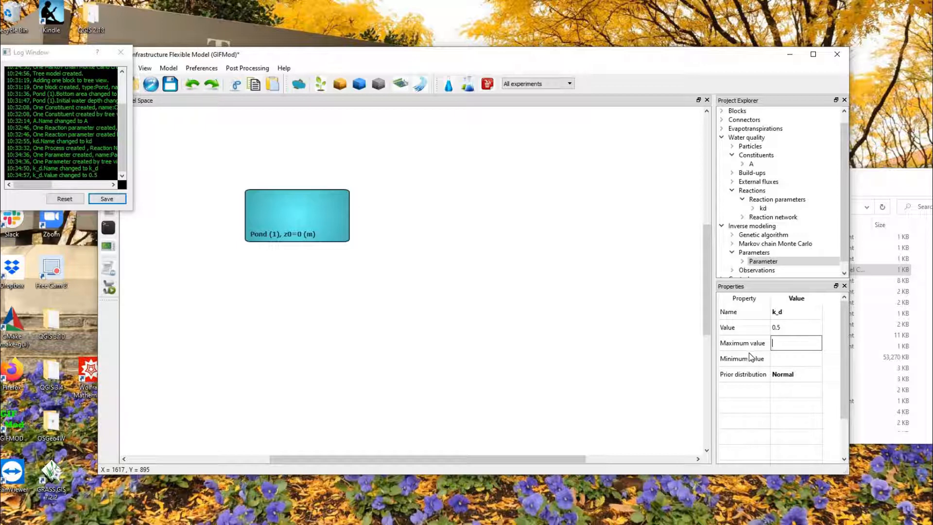
text(5)
key(Return)
click(780, 359)
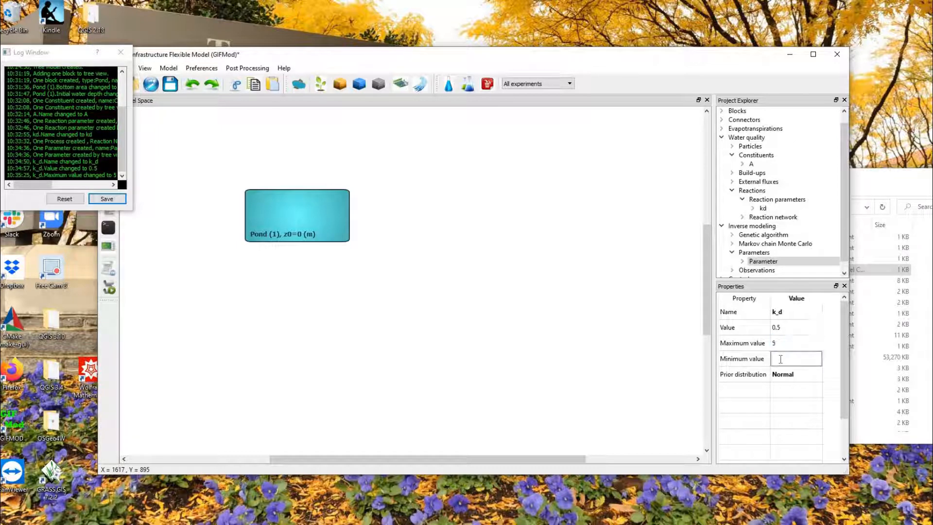
text(0.1)
key(Return)
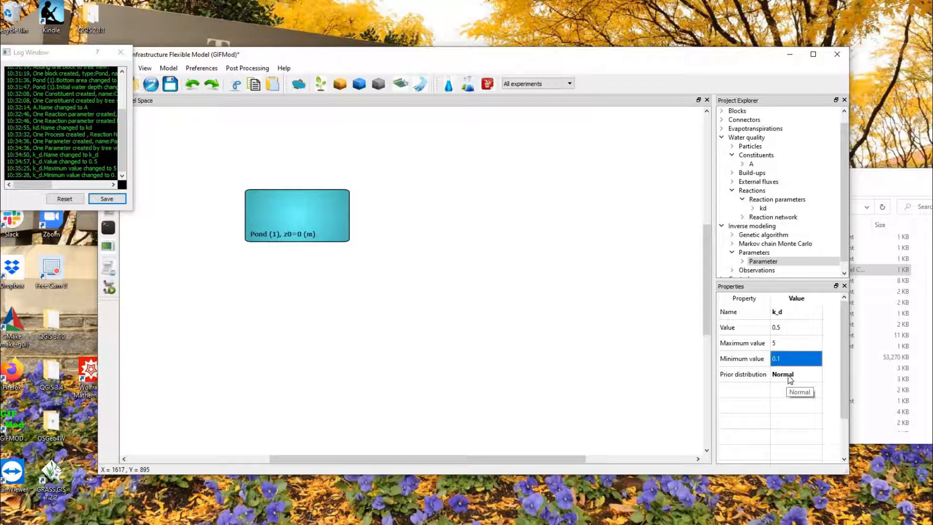
Change the prior distribution of the k_d parameter to Log-Normal
click(790, 379)
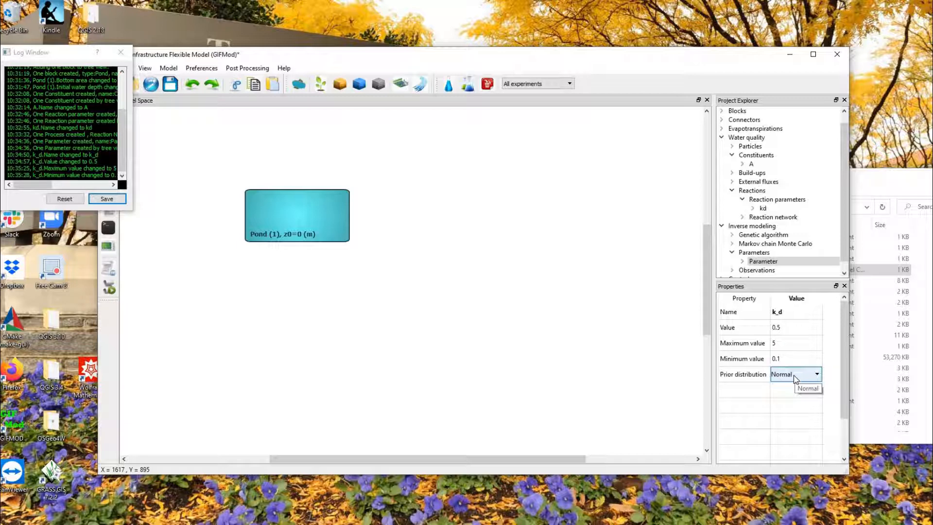
click(795, 378)
click(795, 394)
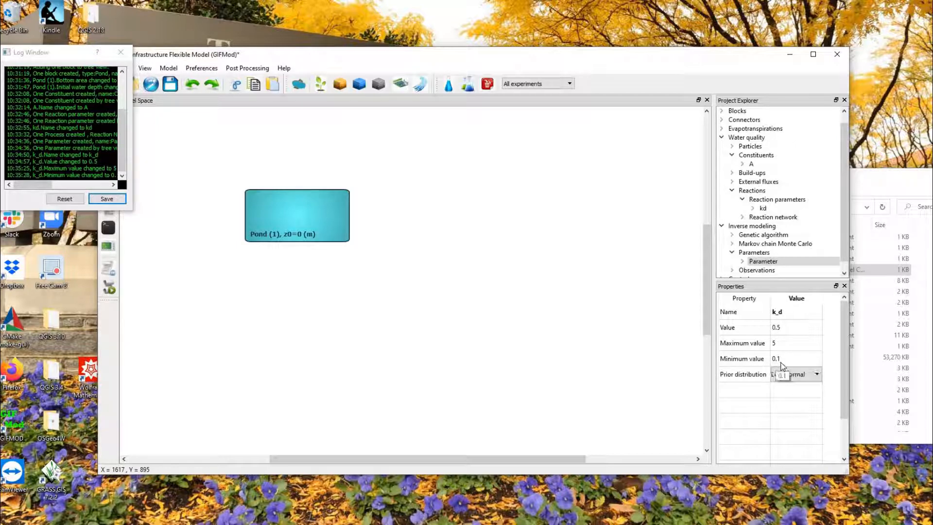
click(750, 363)
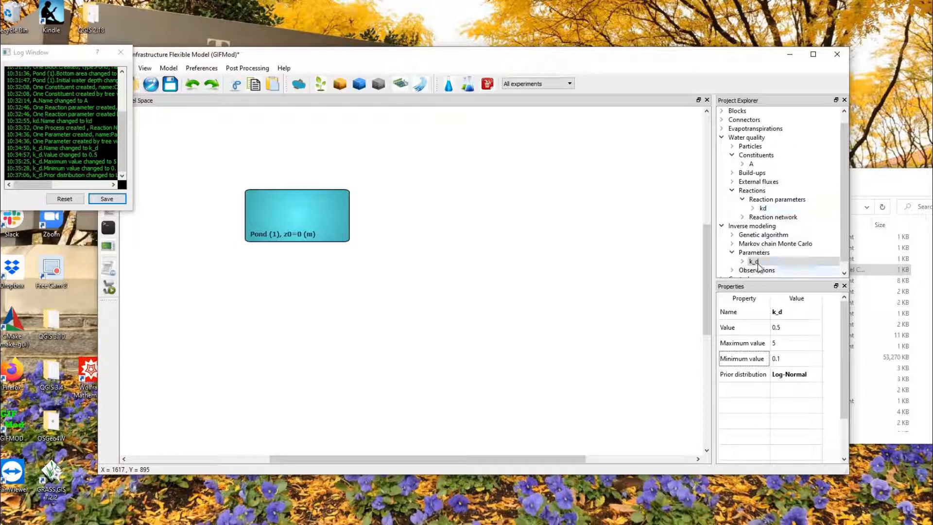
Link the value of the reaction parameter kd to the inverse modeling parameter k_d
click(764, 209)
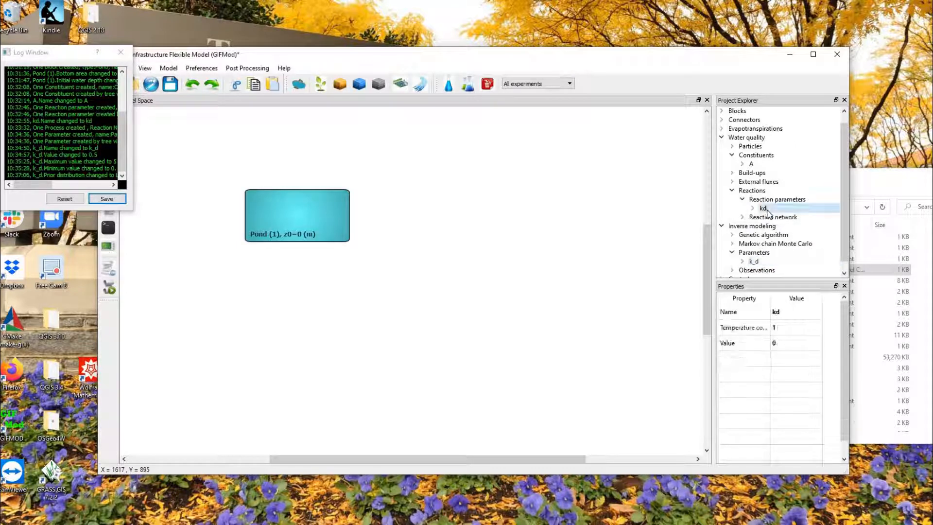
right_click(737, 347)
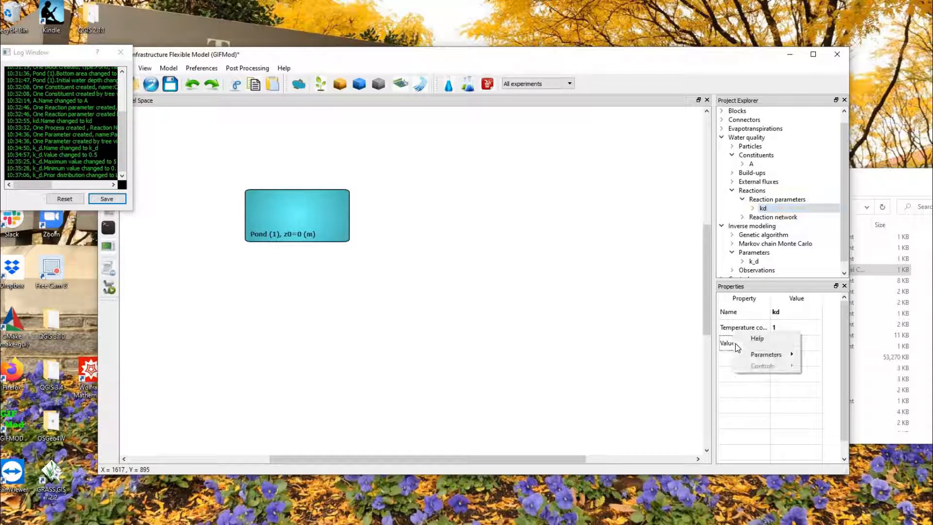
mouse_move(748, 356)
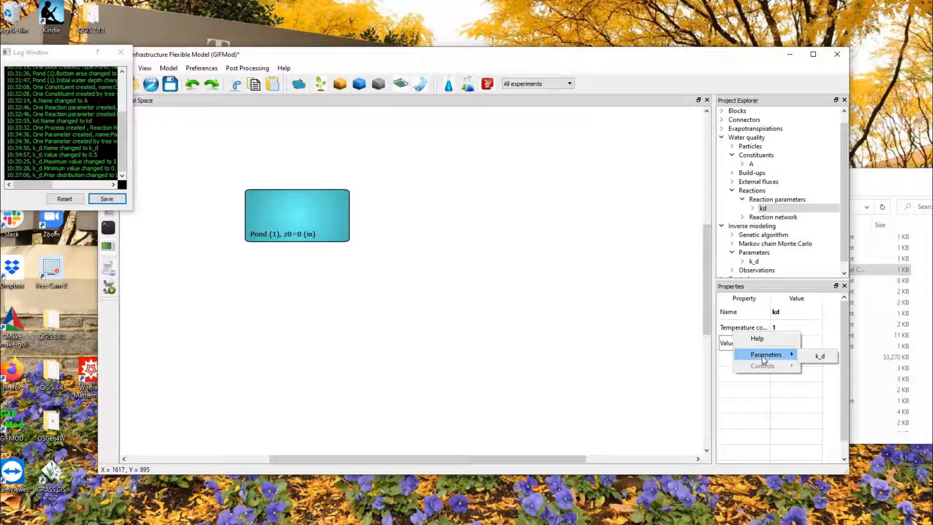
click(821, 356)
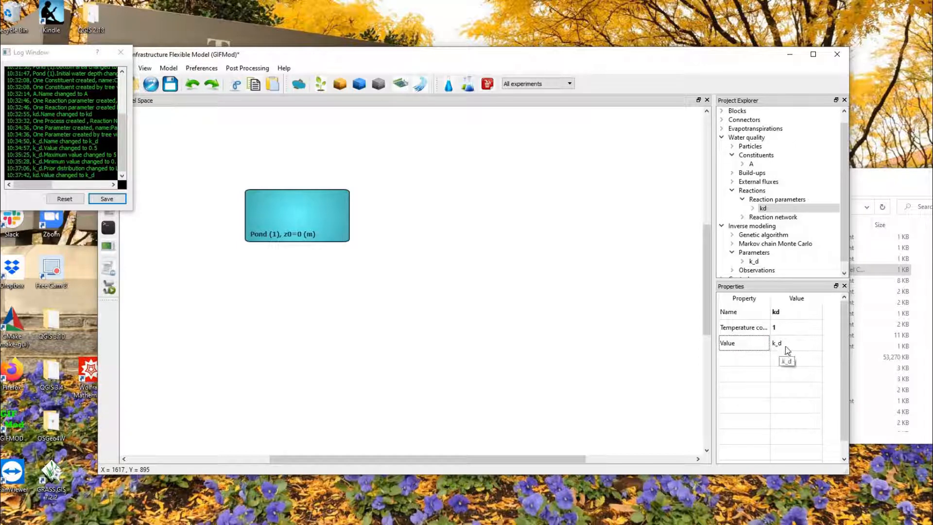
double_click(785, 346)
click(754, 351)
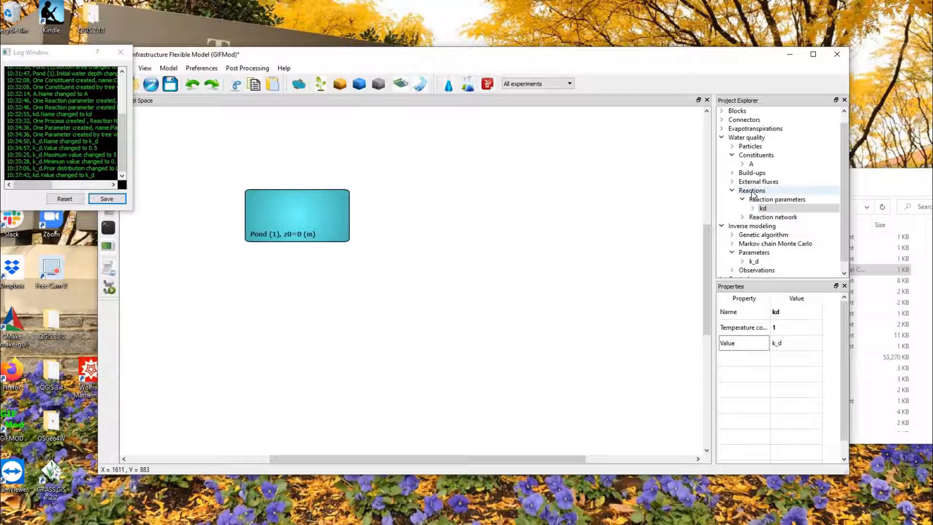
Give Pond (1) an initial condition for constituent A in the Aqueous phase with a concentration of 1
click(309, 225)
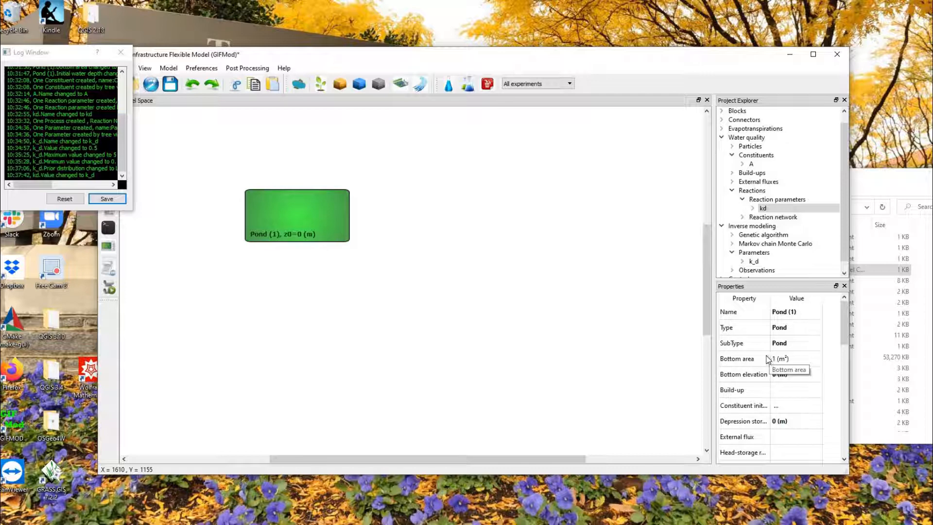
scroll(766, 360, down, 2)
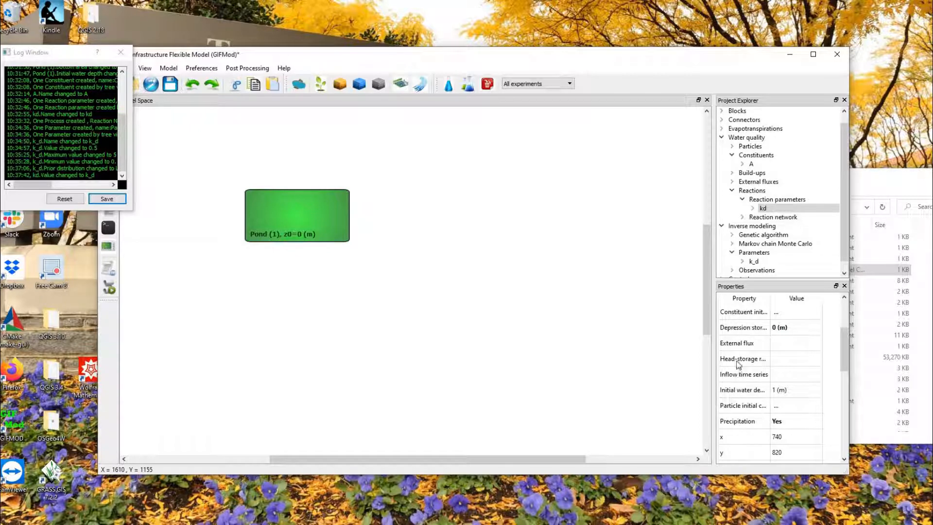
scroll(739, 367, up, 1)
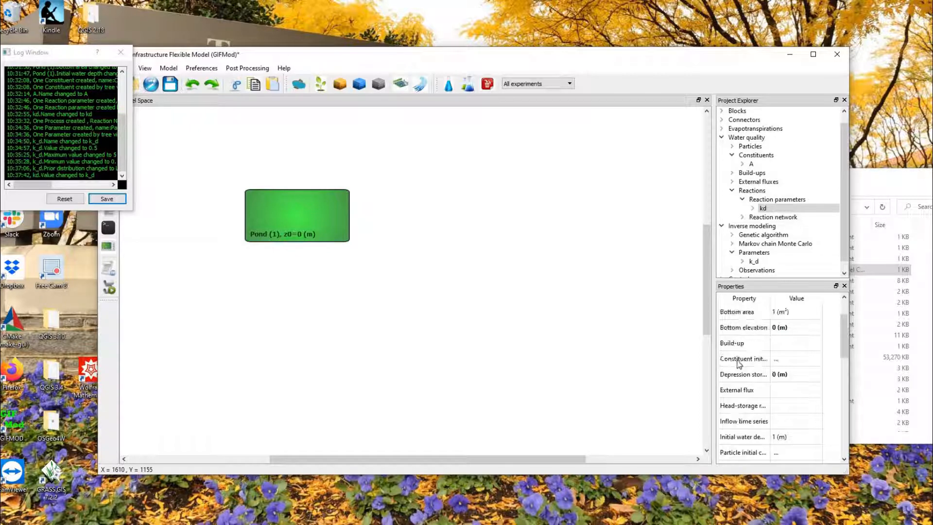
click(794, 363)
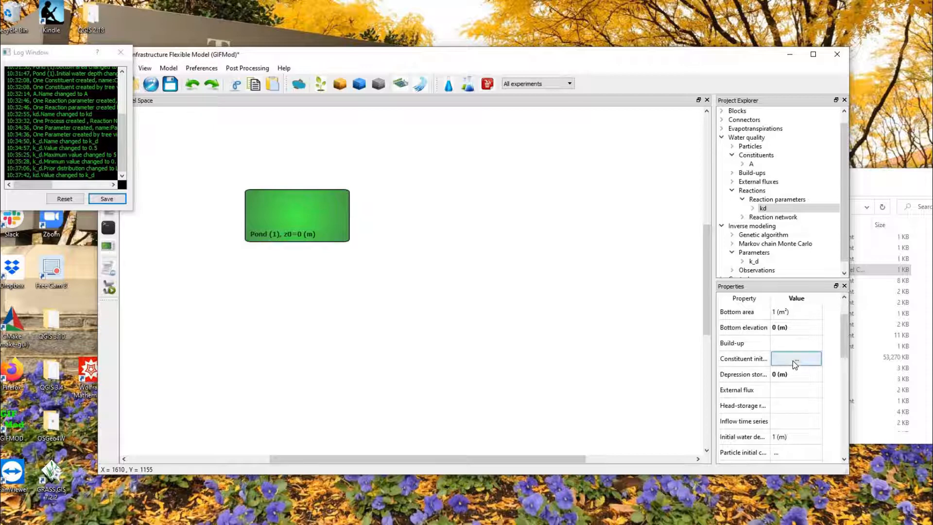
click(793, 362)
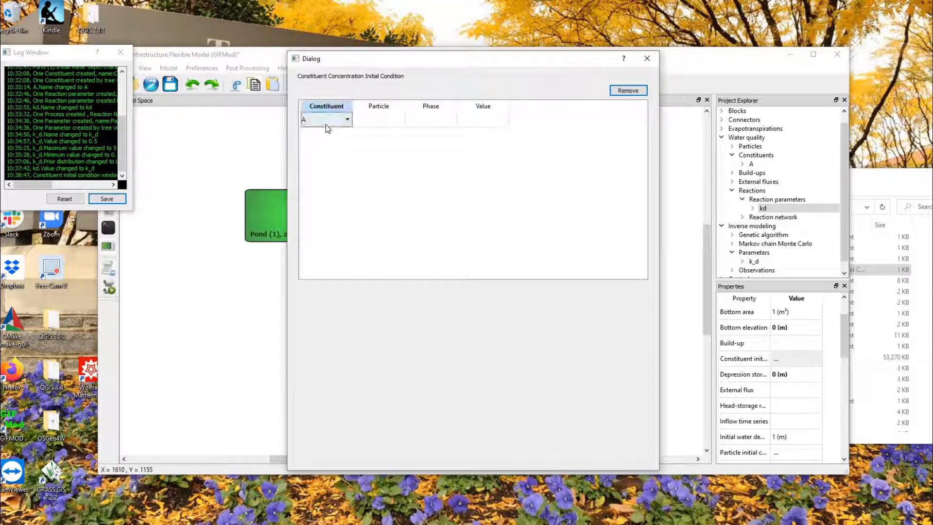
double_click(472, 120)
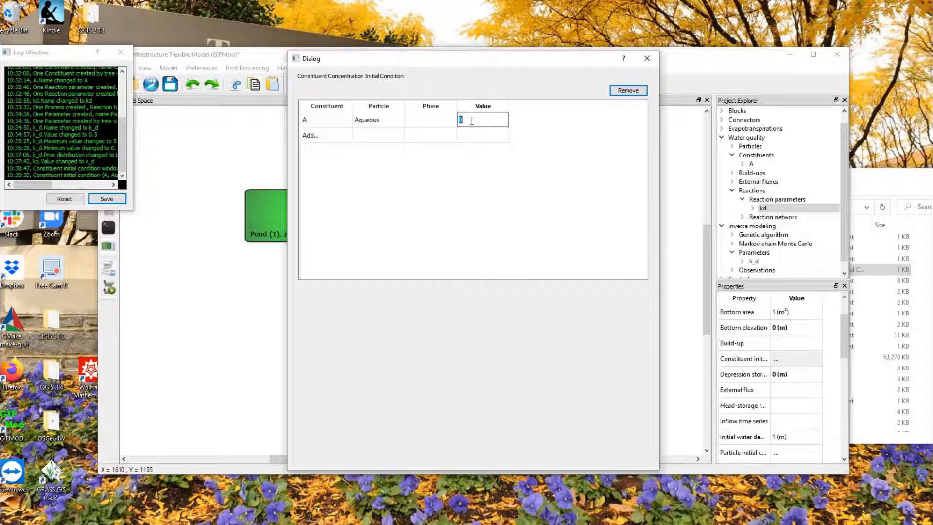
text(1)
key(Return)
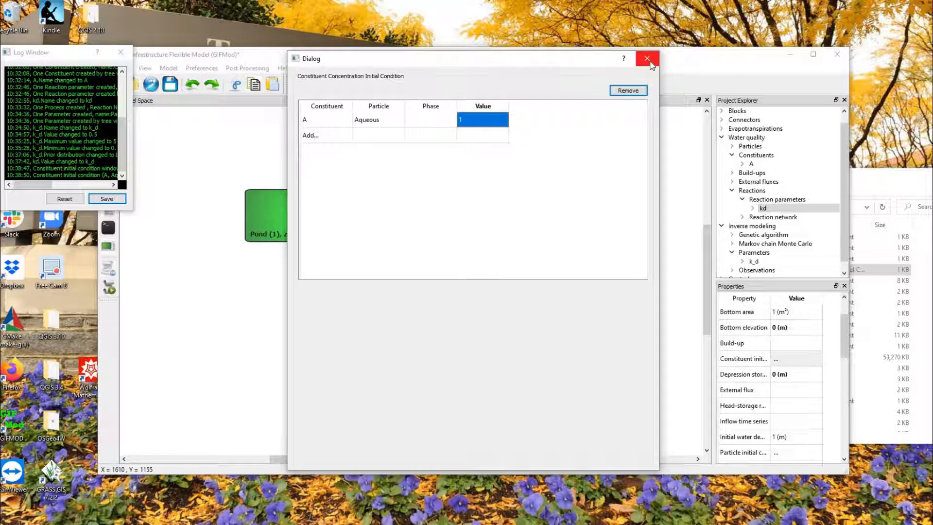
click(647, 59)
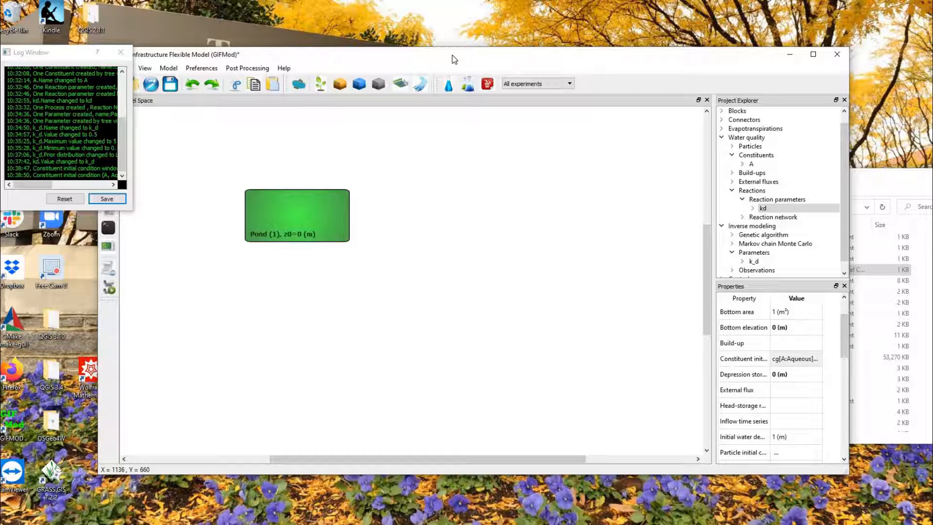
Start saving the model under a new location and create a folder named inverse_example inside the GIFMOD folder
drag(454, 59, 493, 57)
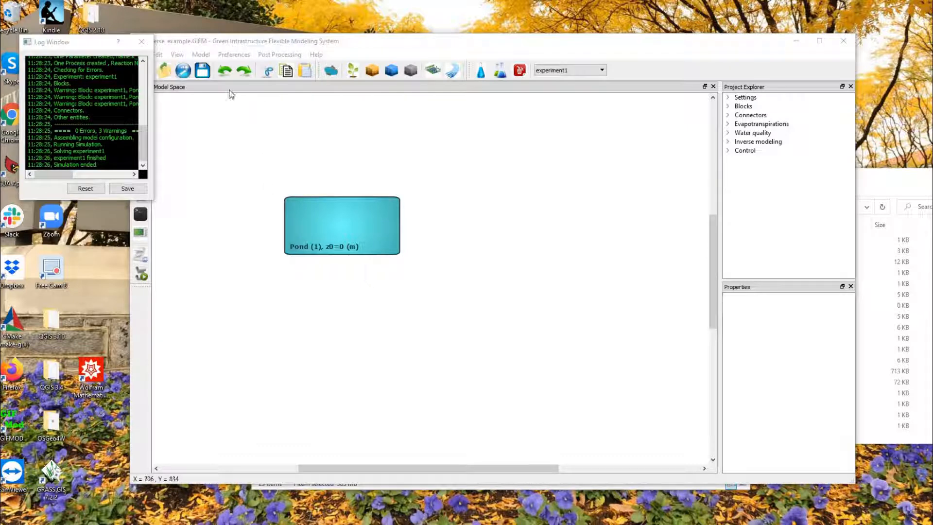
drag(229, 41, 253, 42)
click(164, 56)
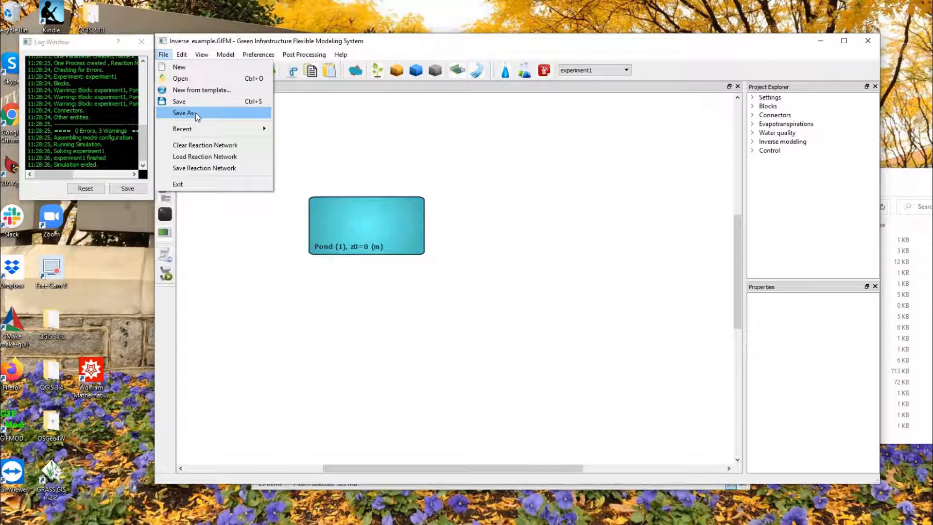
click(196, 114)
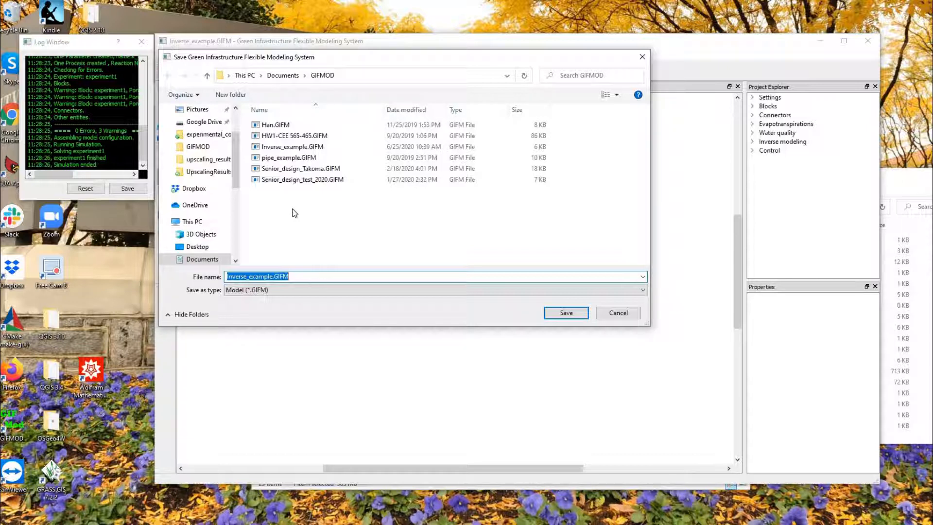
click(294, 212)
right_click(294, 210)
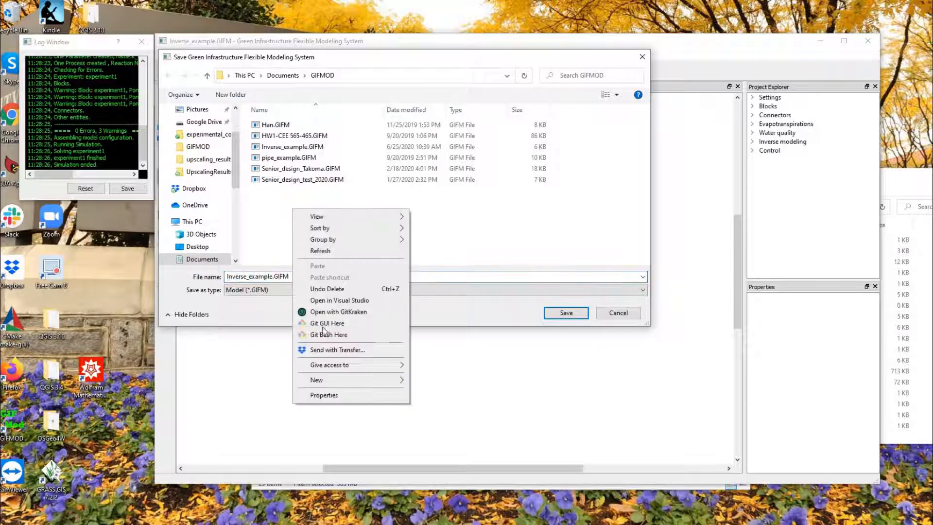
mouse_move(389, 381)
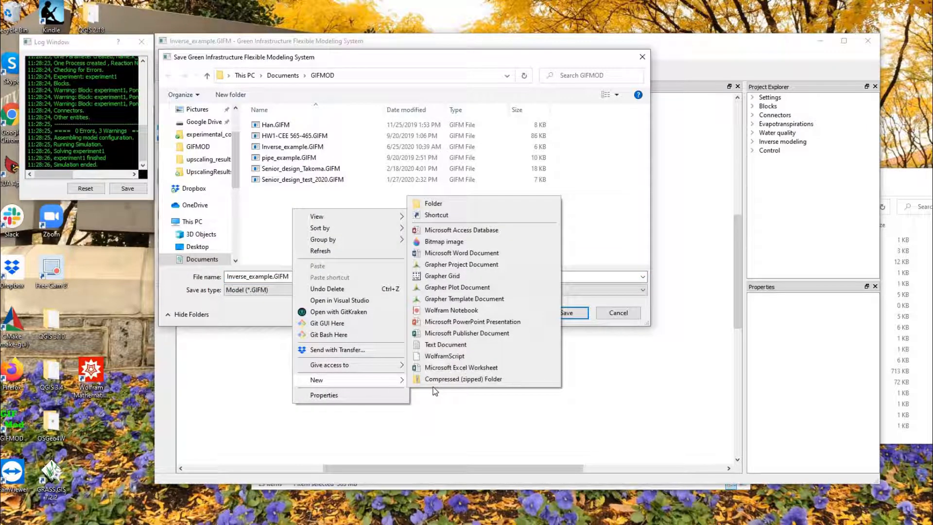
click(457, 205)
text(inverse_example)
key(Return)
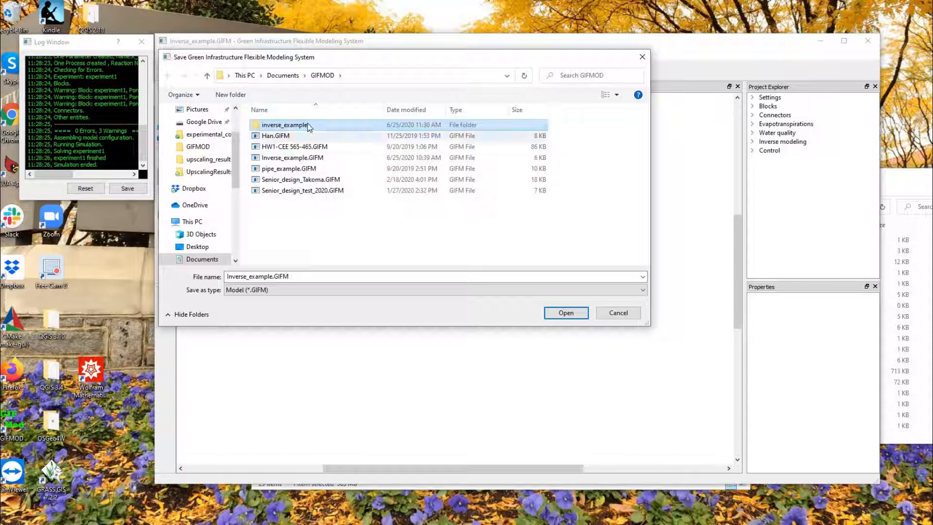
Save the model as Inverse_example.GIFM inside the inverse_example folder
double_click(292, 125)
double_click(262, 277)
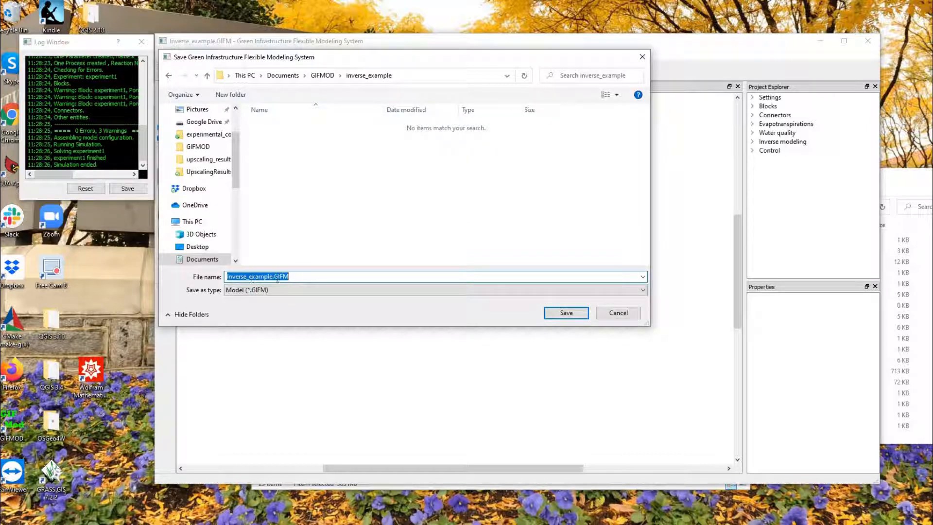
click(577, 314)
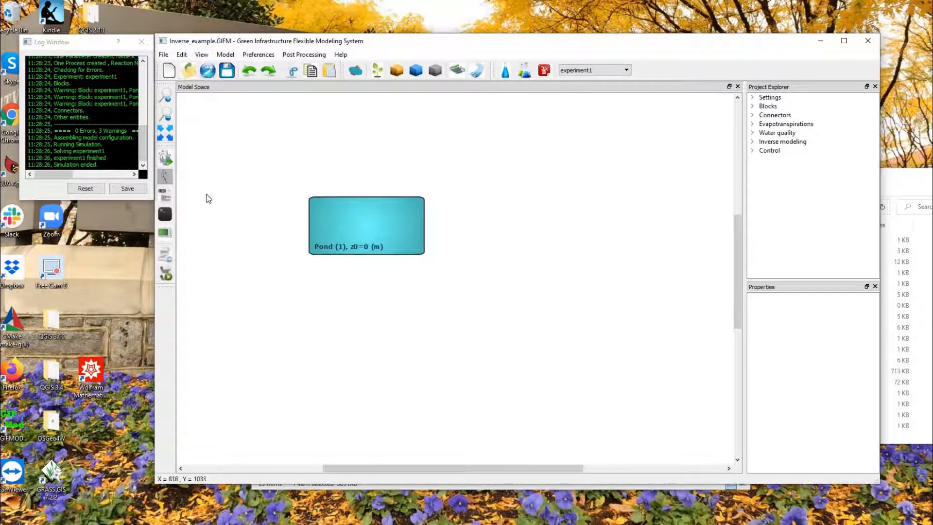
Run the forward simulation of experiment1 and dismiss its completion message and progress window
click(165, 158)
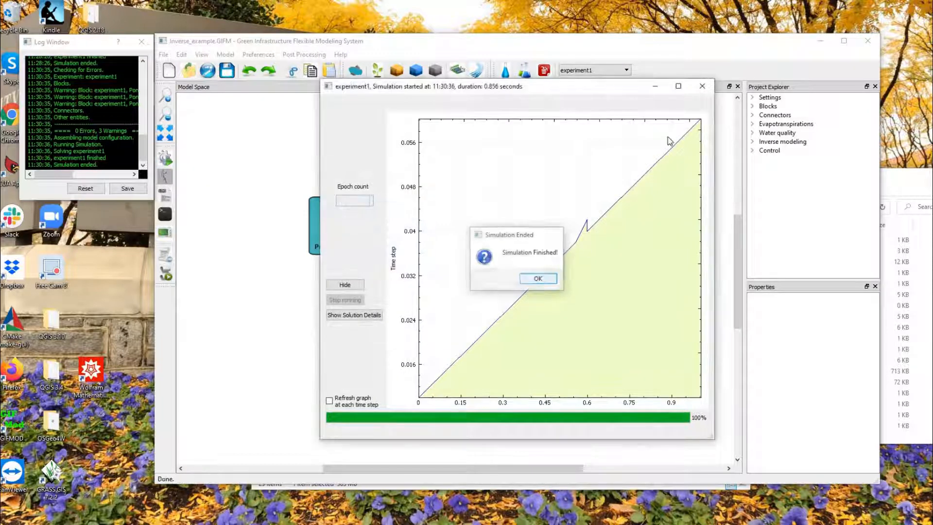
key(Return)
click(702, 86)
Plot the concentration of constituent A in Pond (1), examine the curve and close the plot
right_click(367, 217)
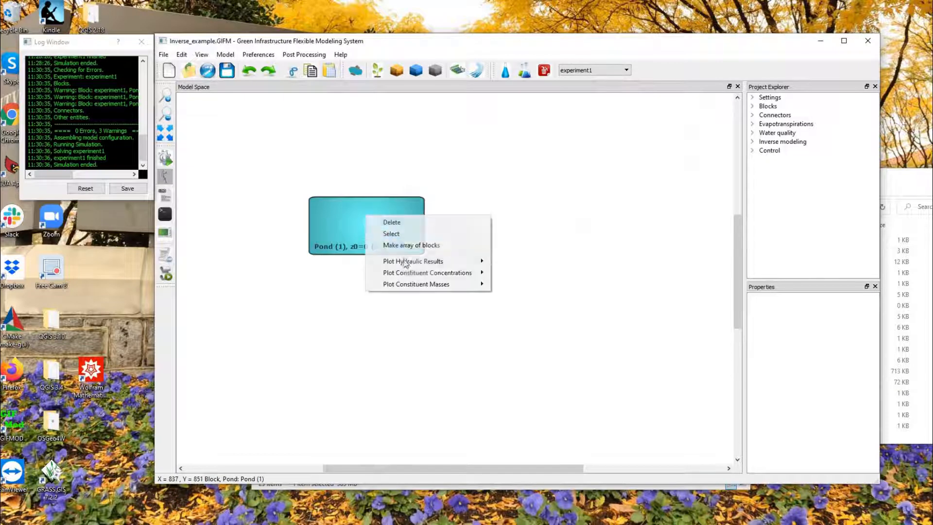
mouse_move(413, 275)
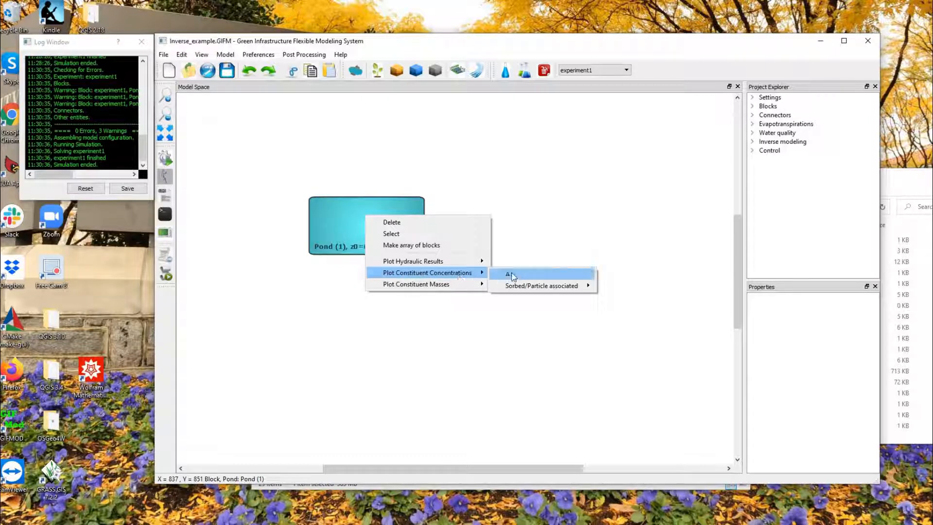
click(510, 274)
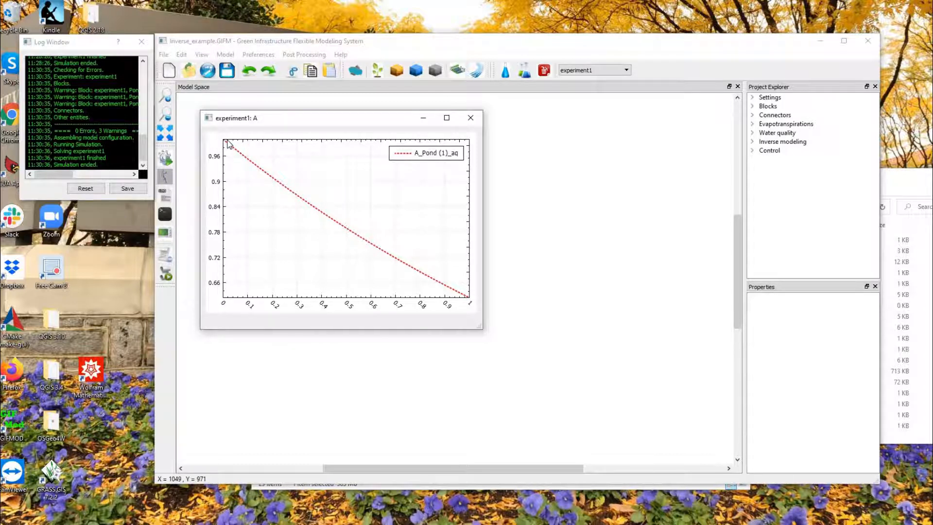
click(471, 118)
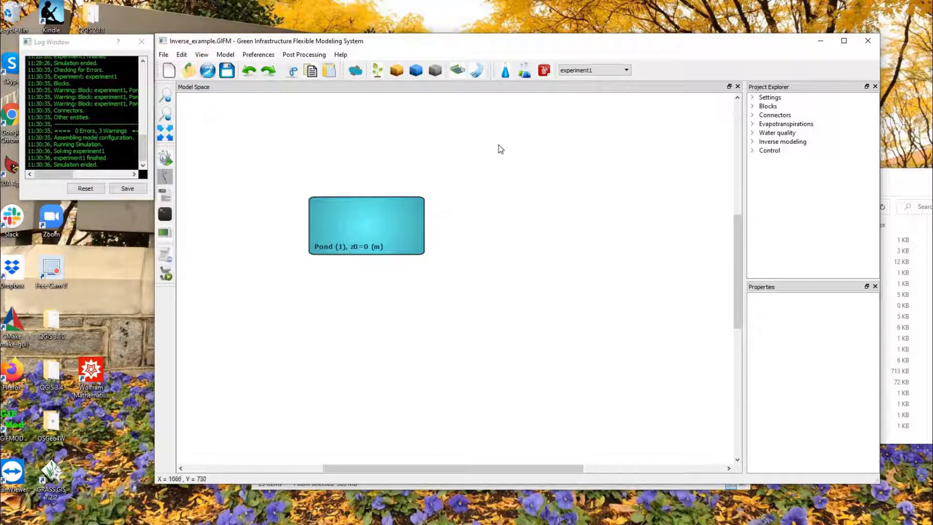
Add a new observation under inverse modeling and name it A_observed
click(754, 144)
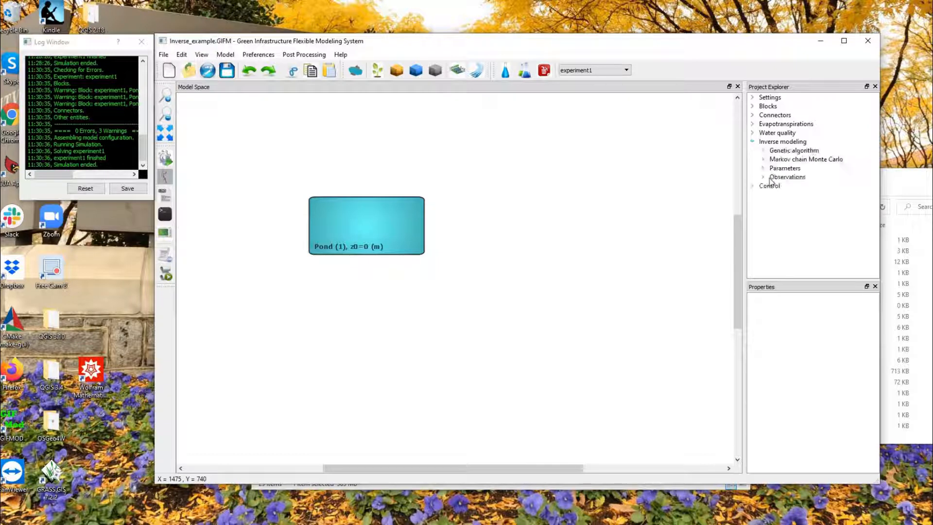
right_click(784, 179)
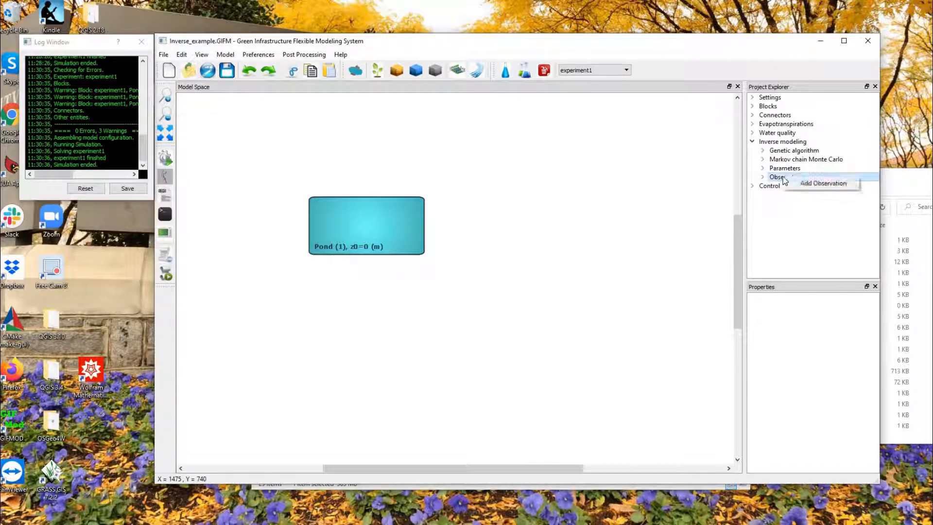
click(812, 185)
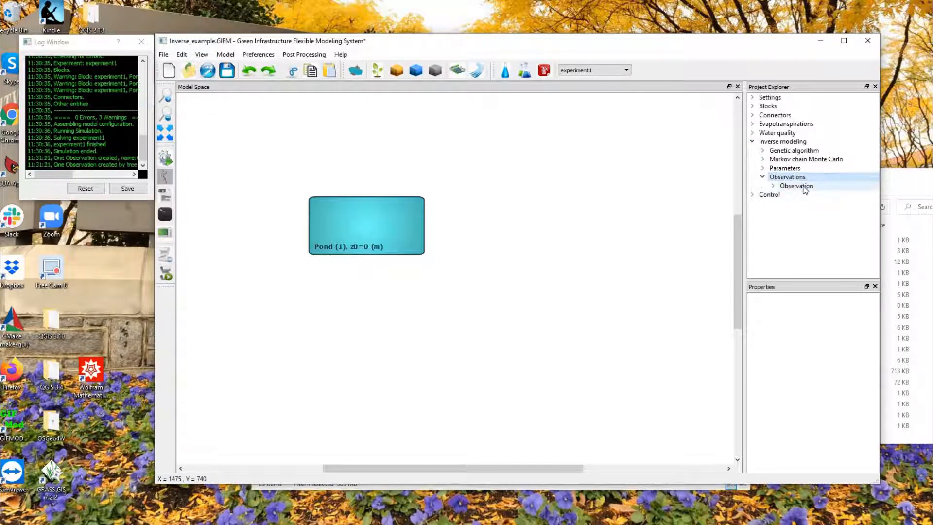
click(804, 188)
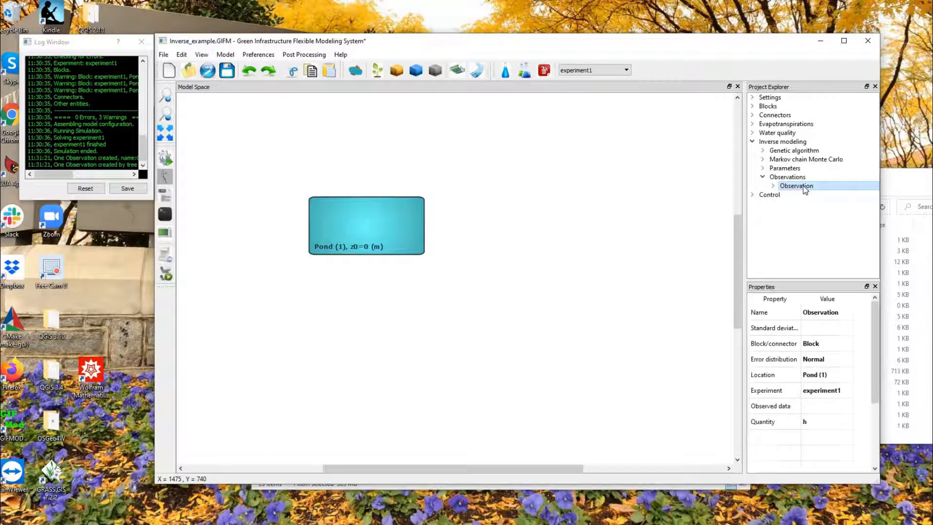
double_click(841, 312)
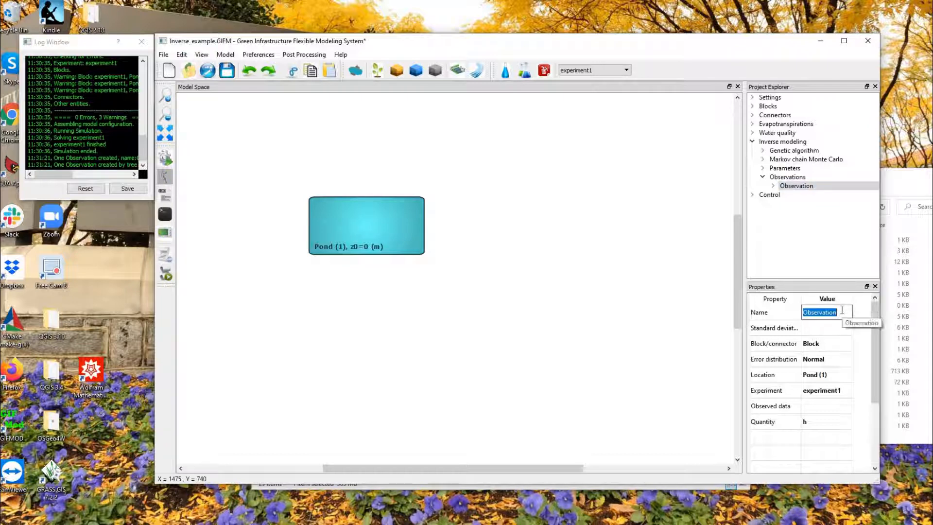
text(A_observed)
key(Return)
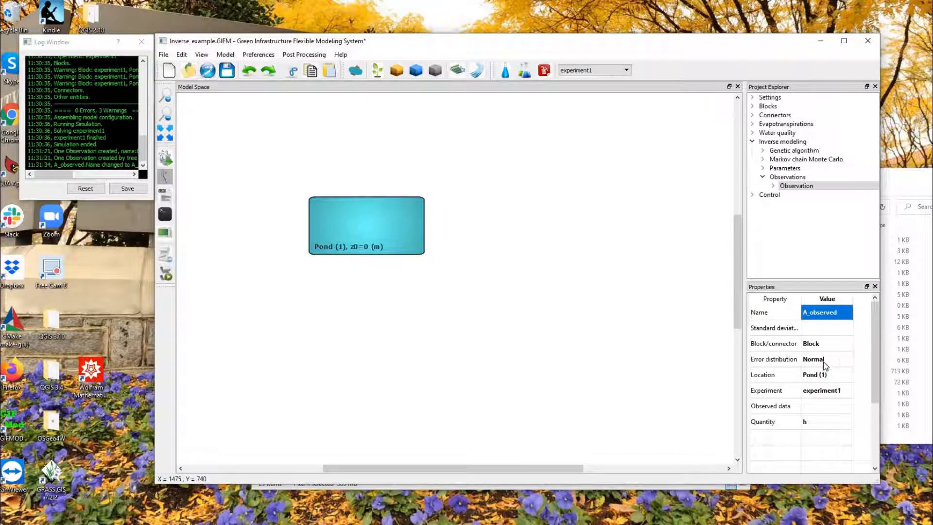
Set the observed quantity of A_observed to A:Aqueous
click(812, 424)
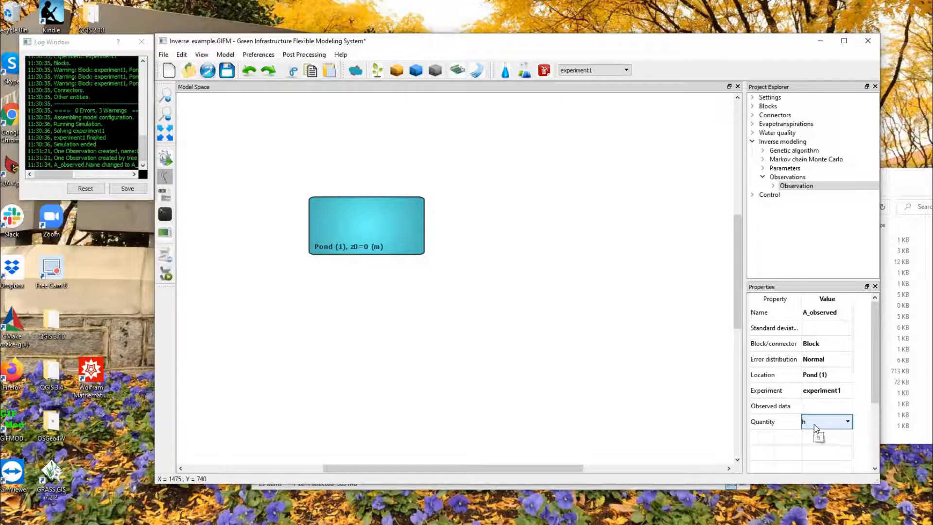
click(815, 426)
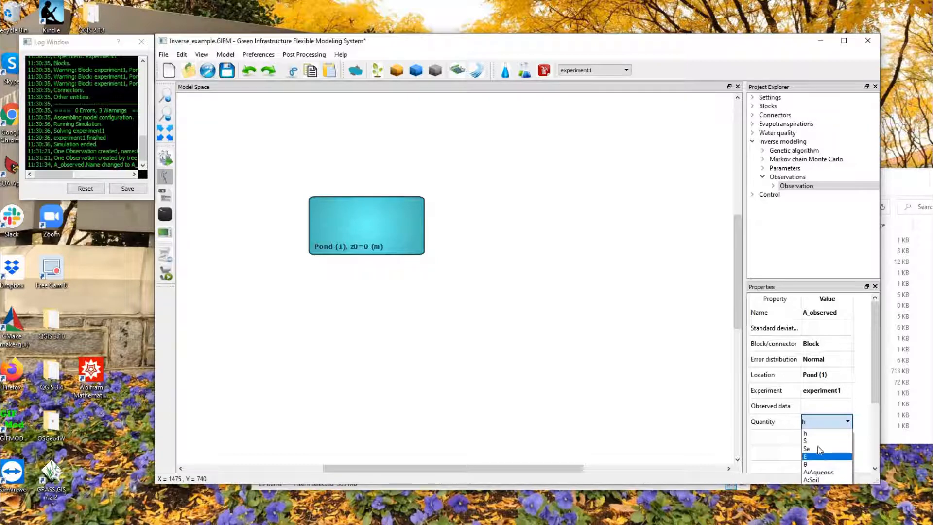
click(818, 473)
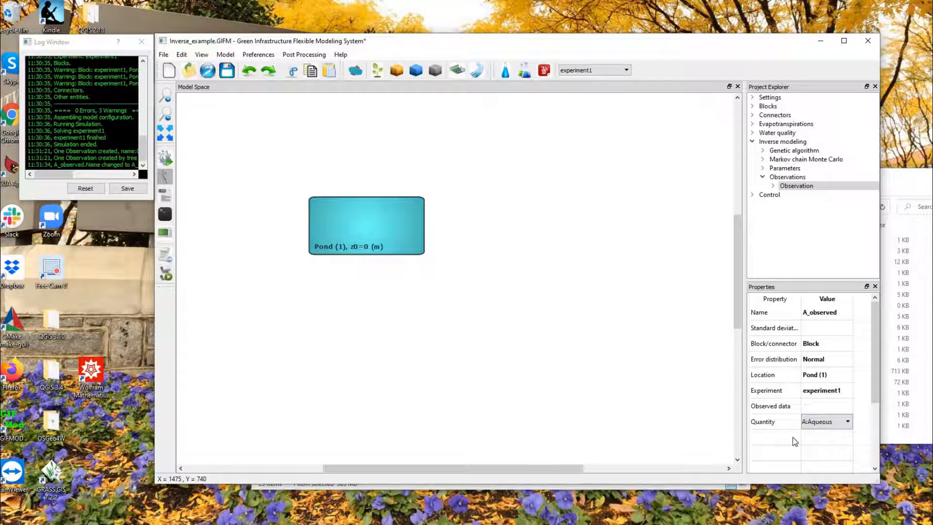
Load observed_data.csv from the Aquifolium folder in Dropbox as the observed data of A_observed
click(812, 405)
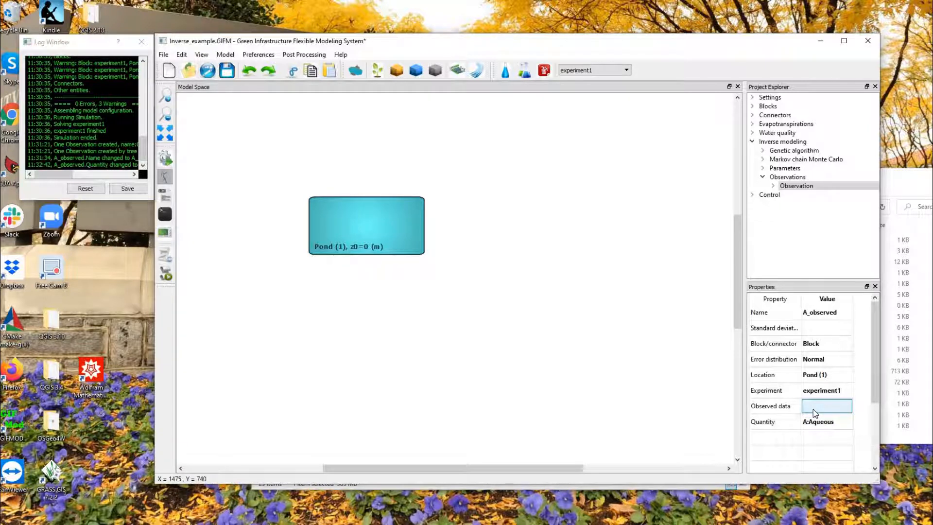
click(815, 411)
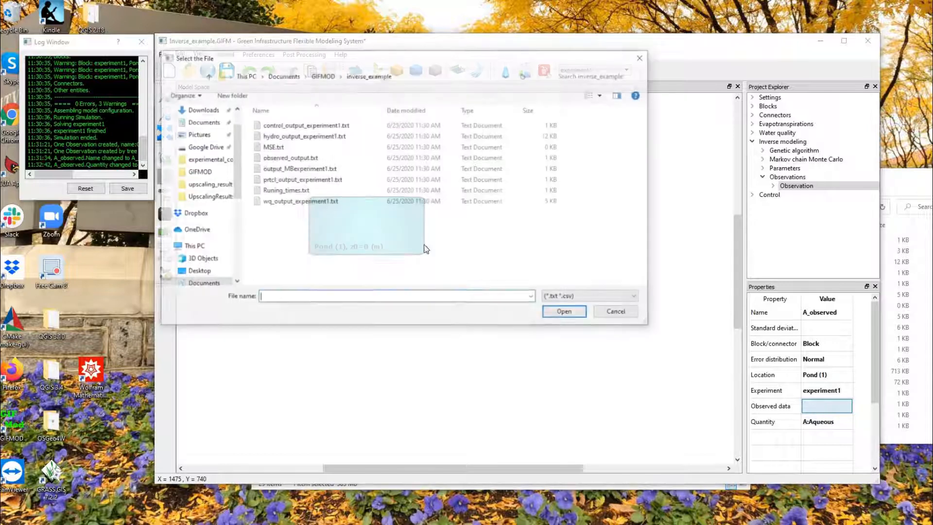
click(194, 217)
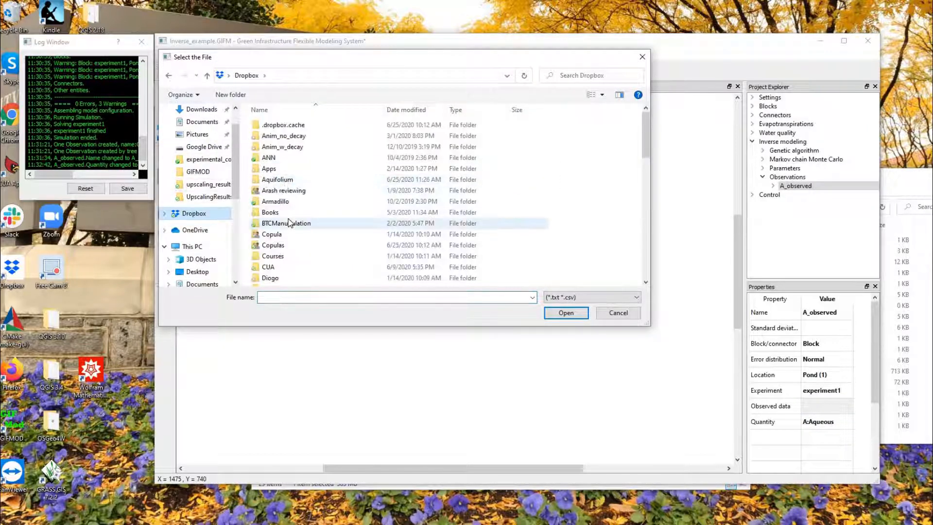
scroll(290, 223, down, 2)
scroll(285, 195, up, 3)
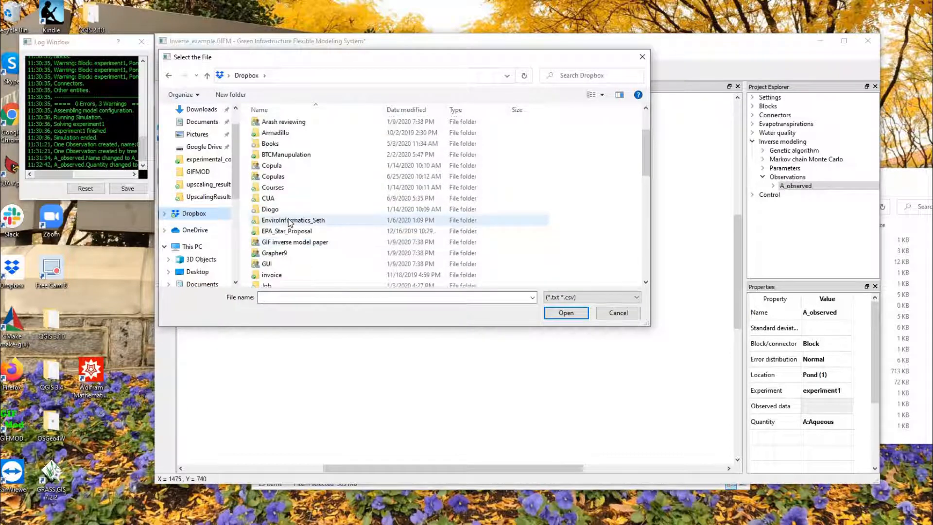
double_click(283, 179)
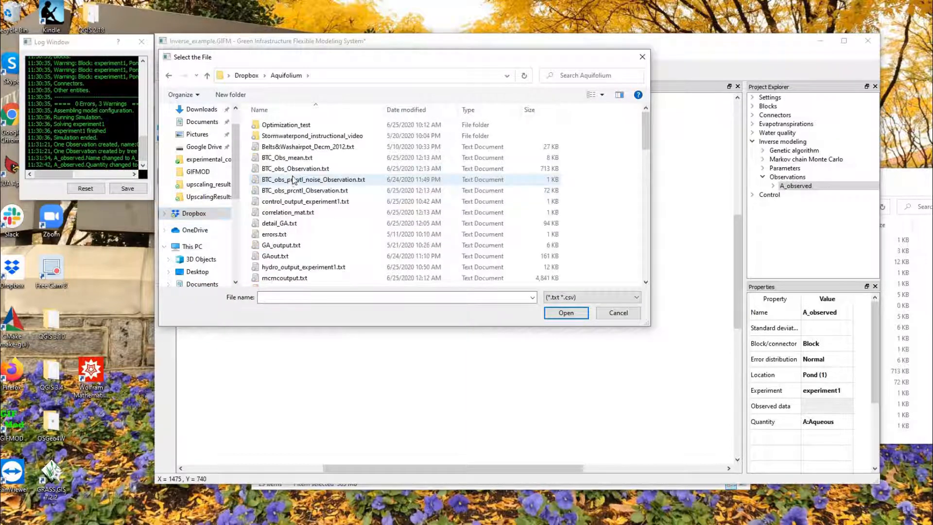
scroll(292, 193, down, 2)
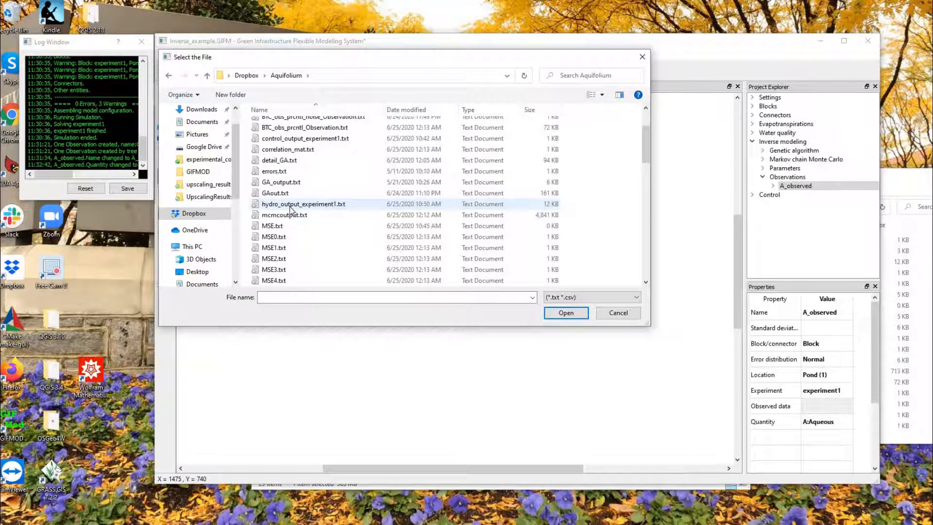
scroll(291, 209, down, 15)
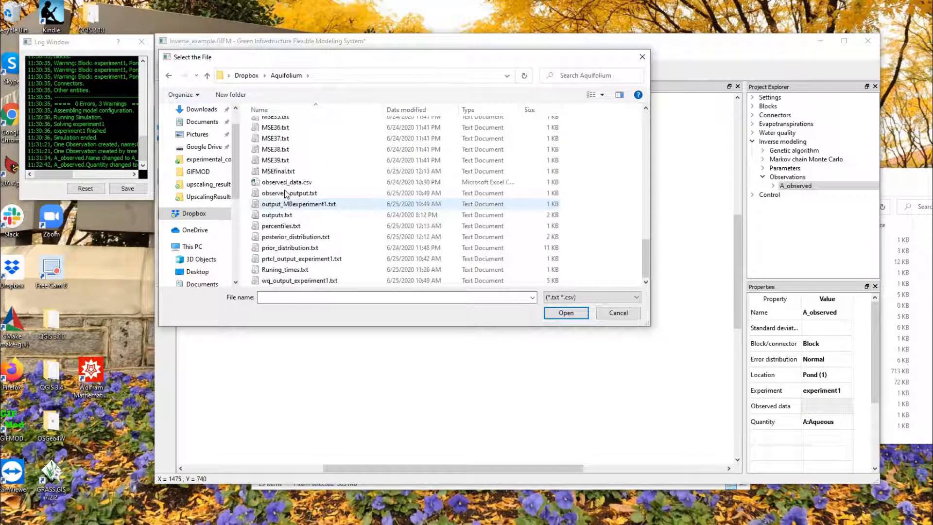
click(295, 187)
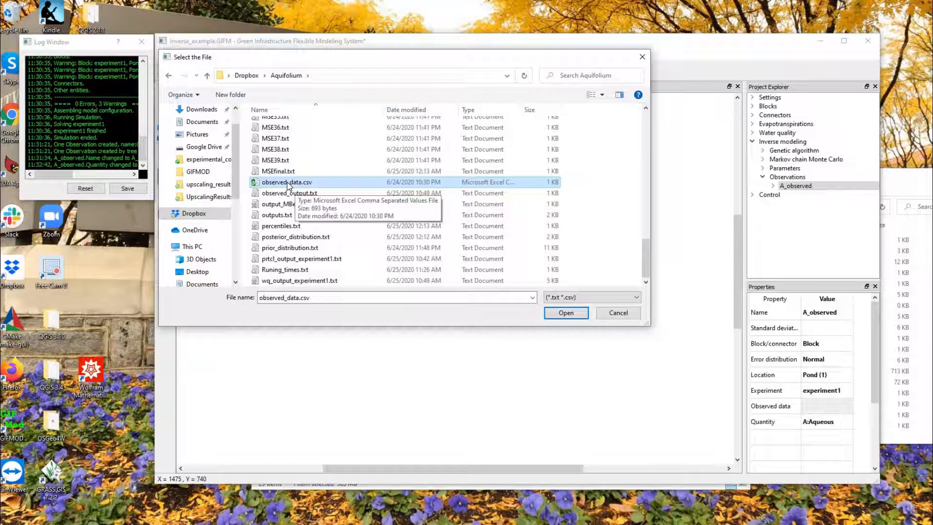
click(566, 312)
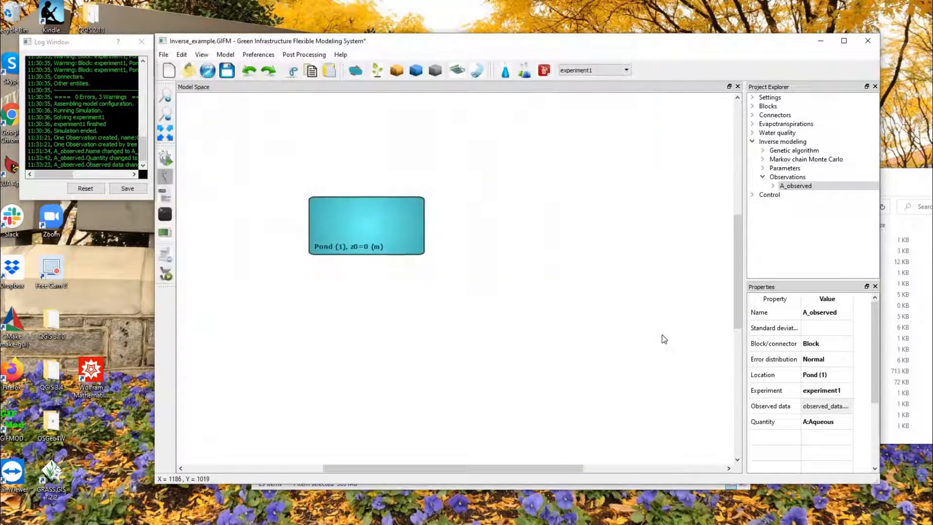
Plot the loaded observed data time series of A_observed, examine the curve and close the plot
click(821, 411)
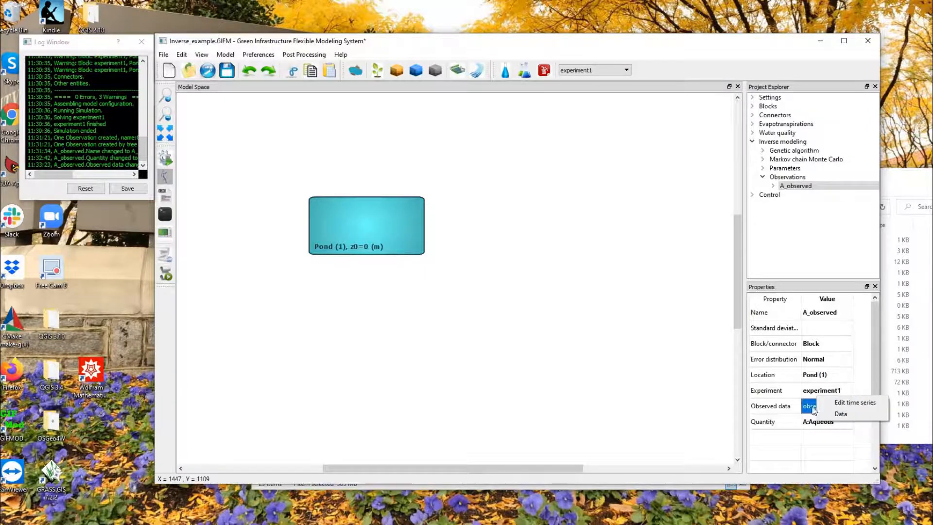
click(836, 413)
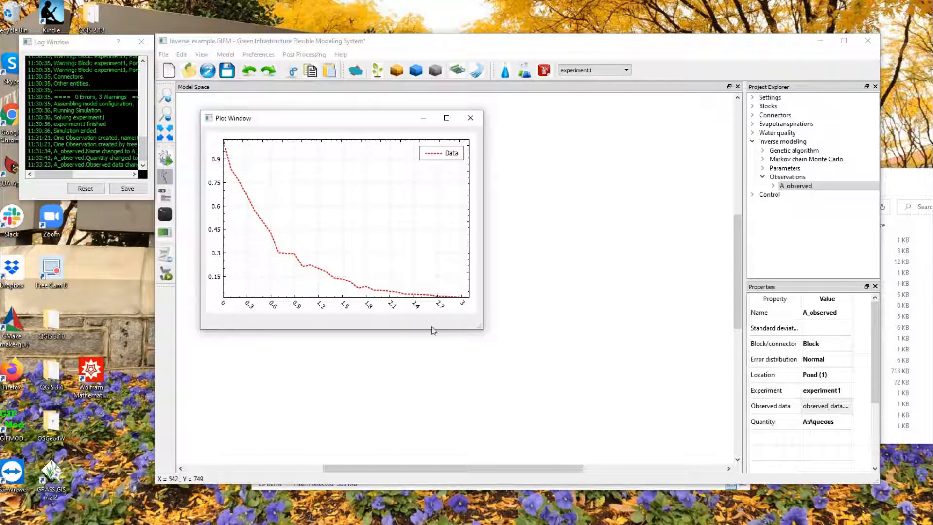
click(471, 118)
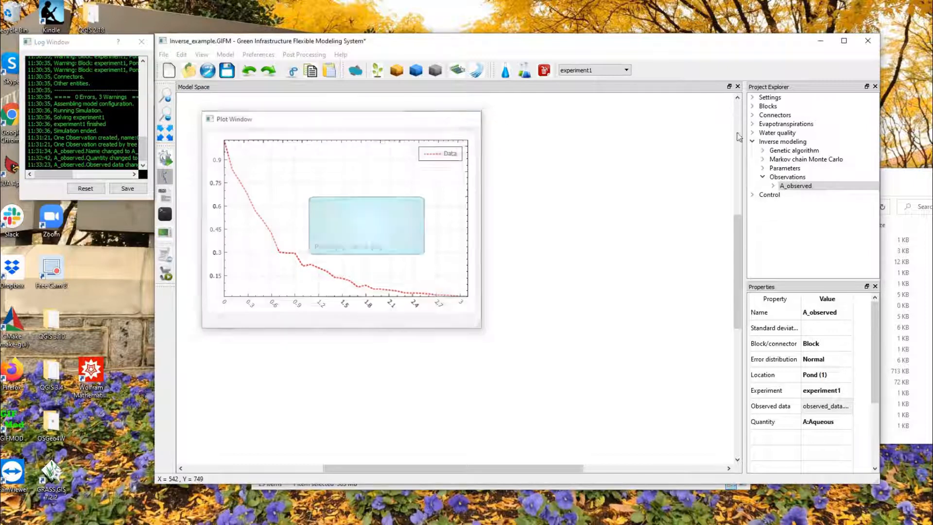
Set the simulation end time in the project settings to 3
click(753, 97)
click(785, 106)
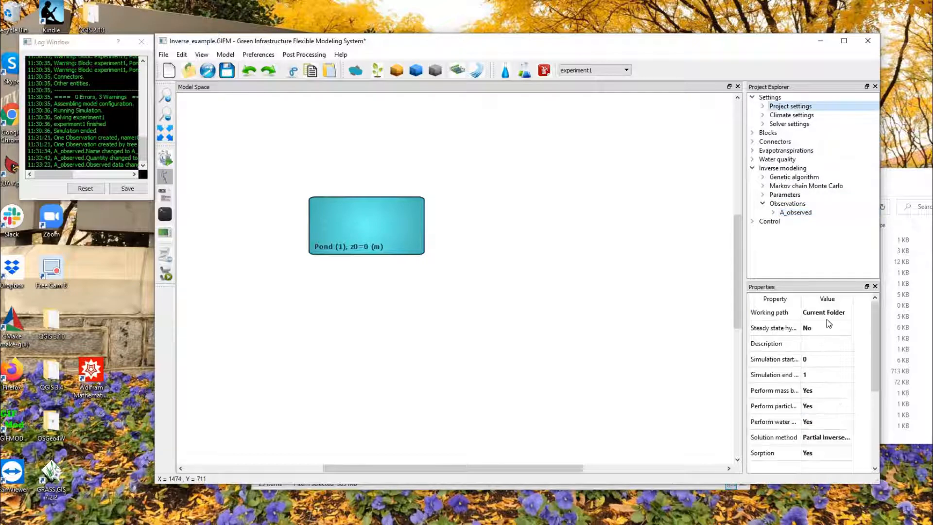
right_click(772, 376)
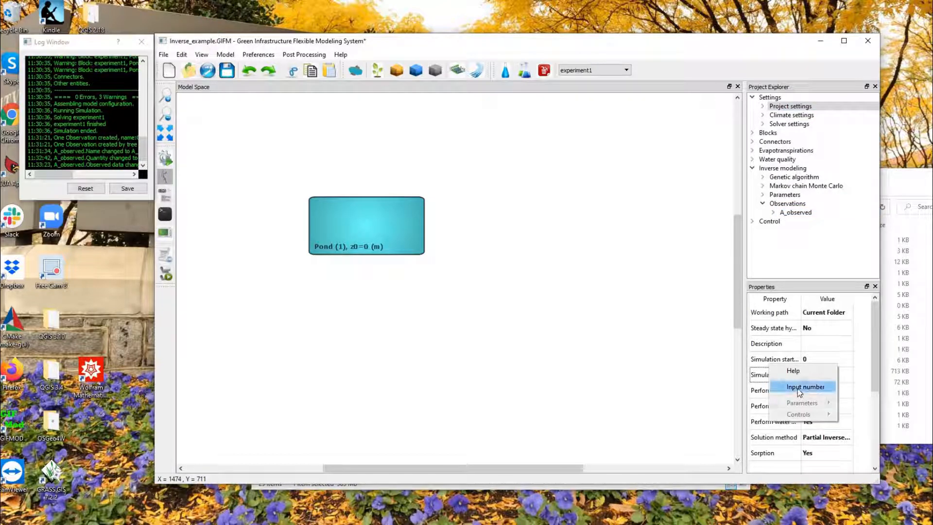
click(800, 389)
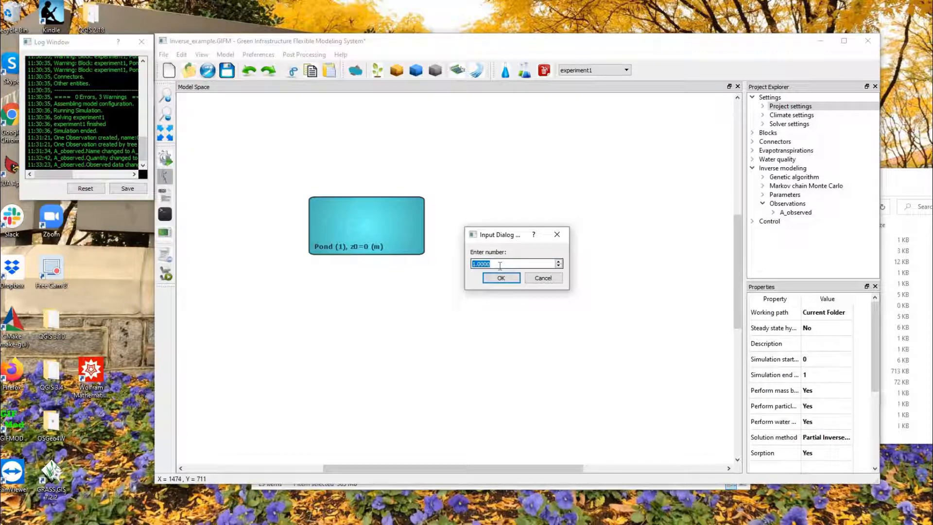
text(3)
click(486, 279)
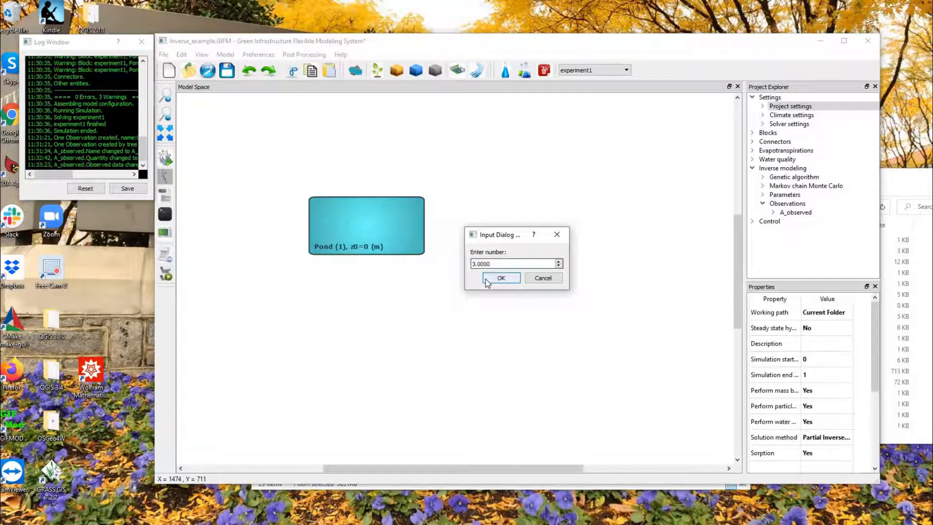
Rerun the forward simulation of experiment1 with the extended end time and close its completion message and progress window
click(165, 158)
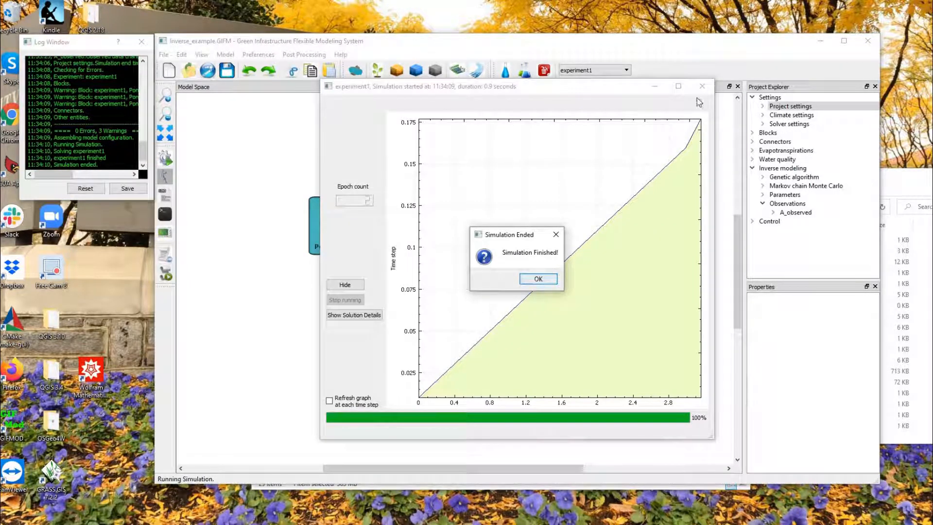
click(537, 279)
click(702, 86)
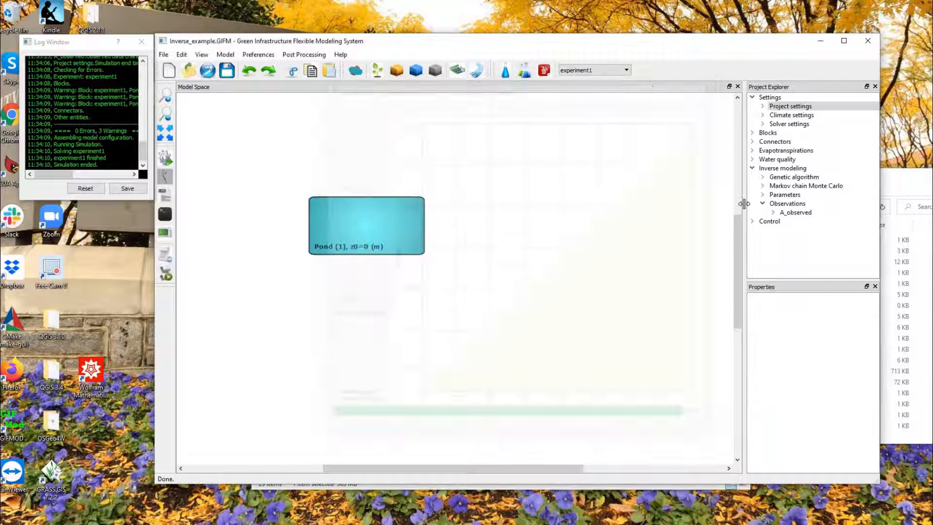
Plot the modeled data of A_observed, compare the modeled curve with the observed points and close the plot
click(796, 217)
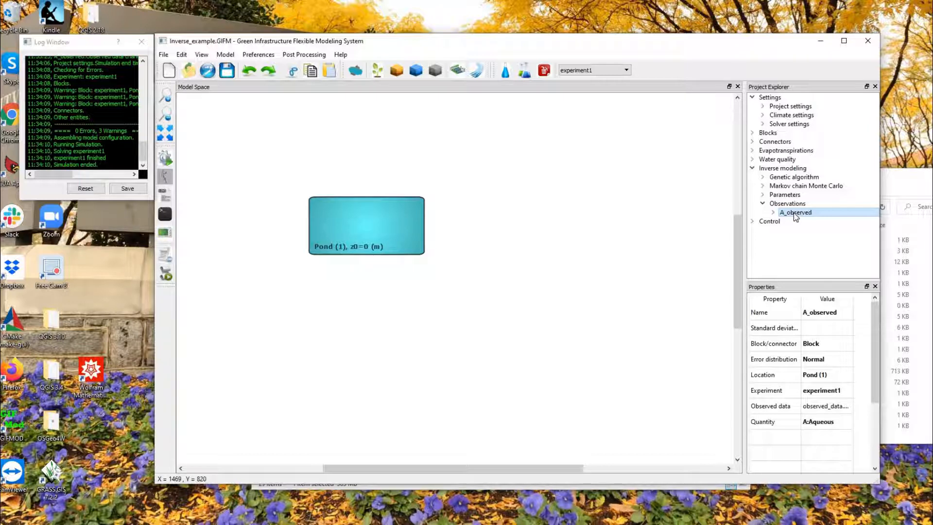
right_click(795, 214)
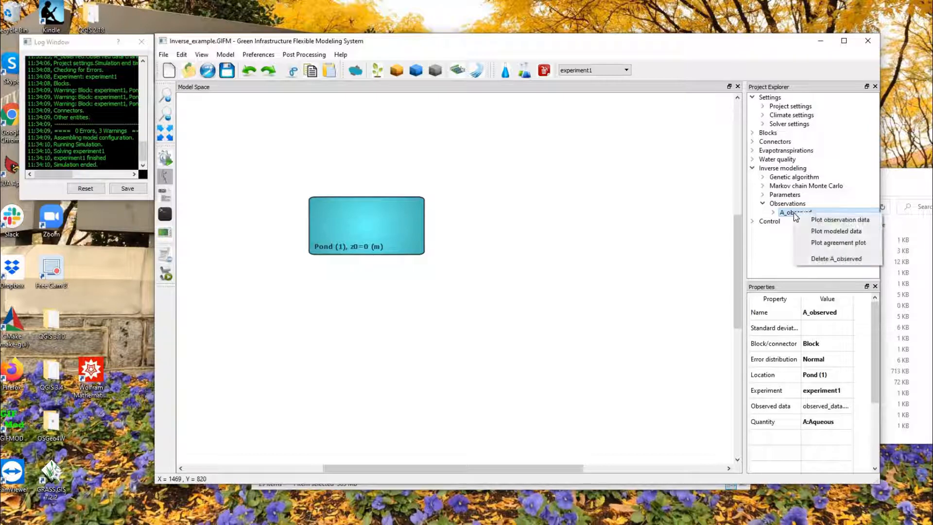
click(831, 235)
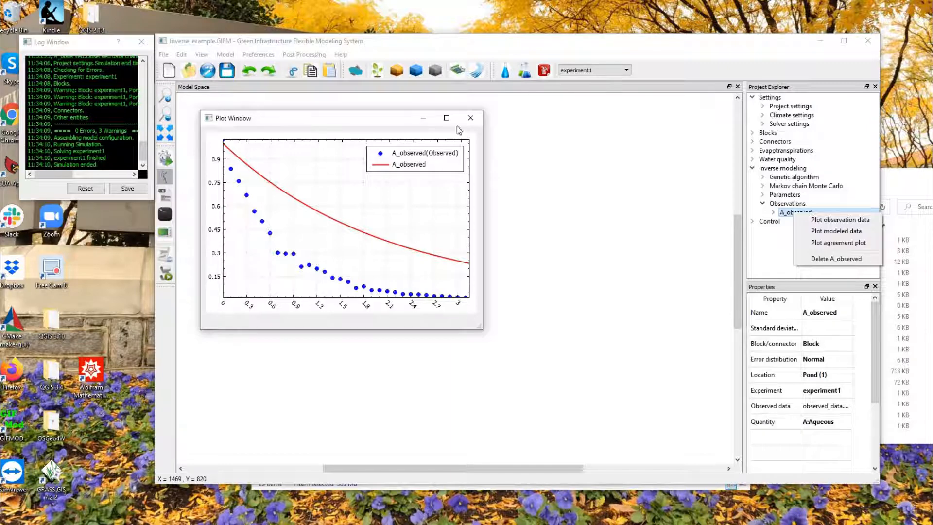
click(475, 121)
click(471, 119)
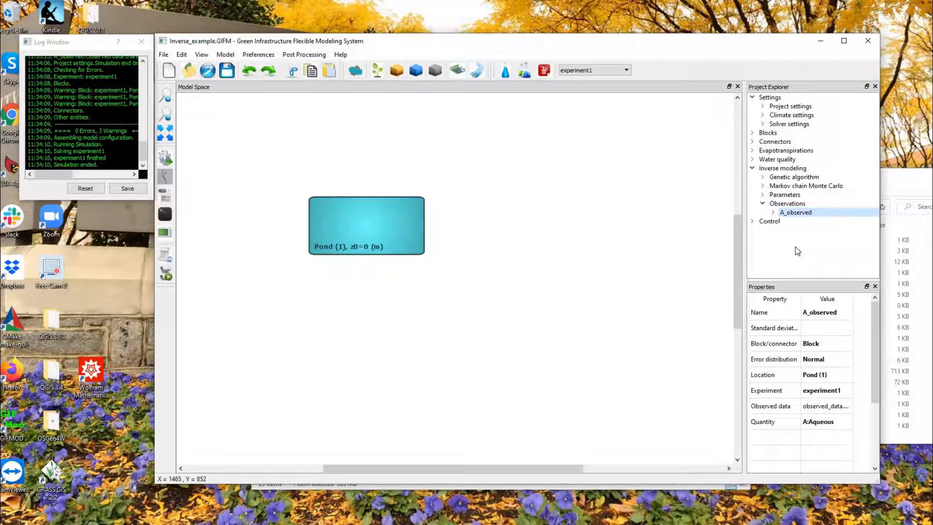
Review the genetic algorithm properties, such as generations, population and shake-scale, and open the Markov chain Monte Carlo properties
click(786, 179)
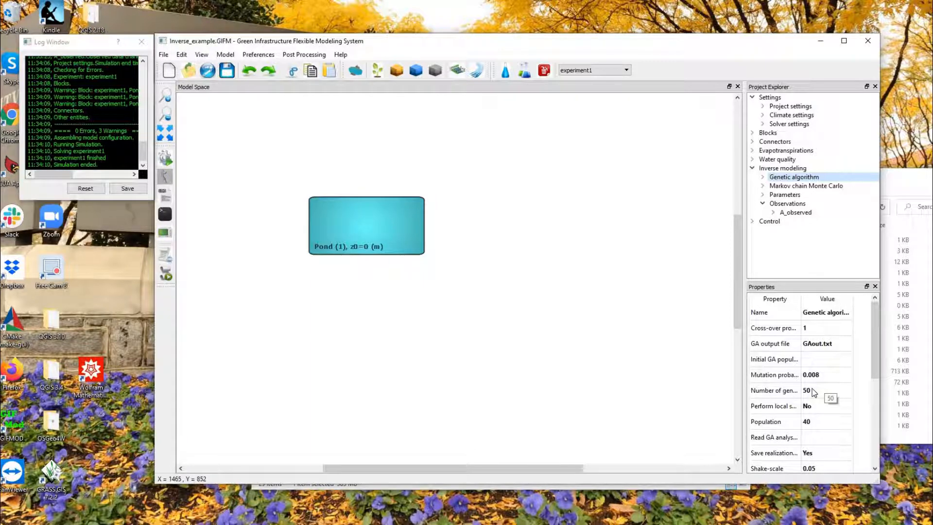
scroll(813, 391, down, 1)
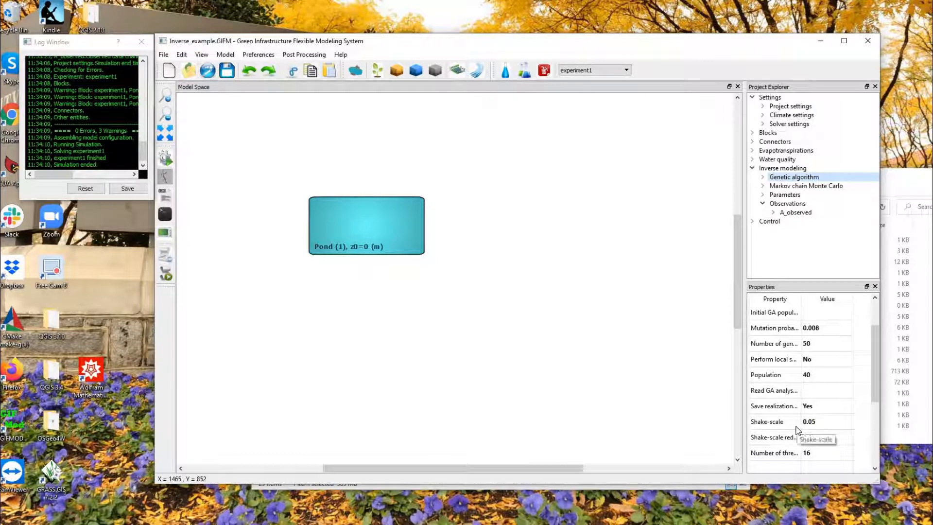
scroll(797, 427, up, 1)
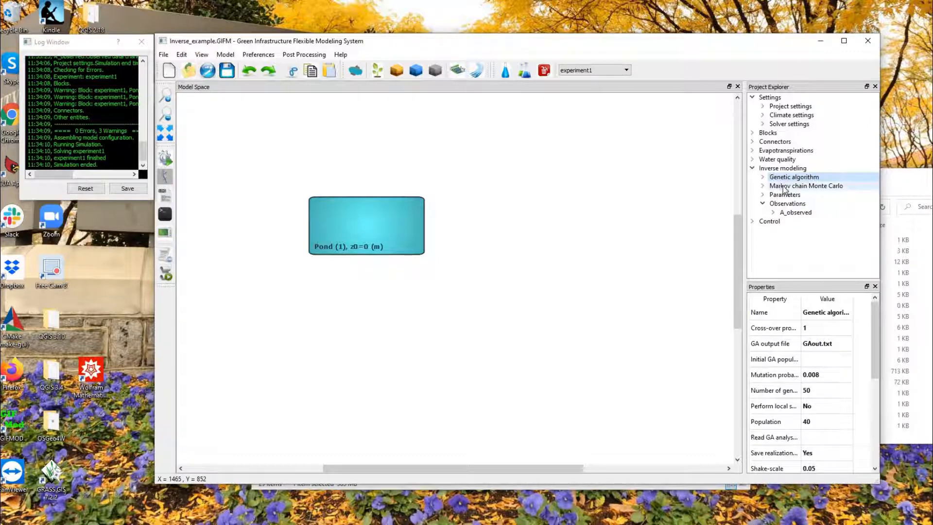
click(783, 187)
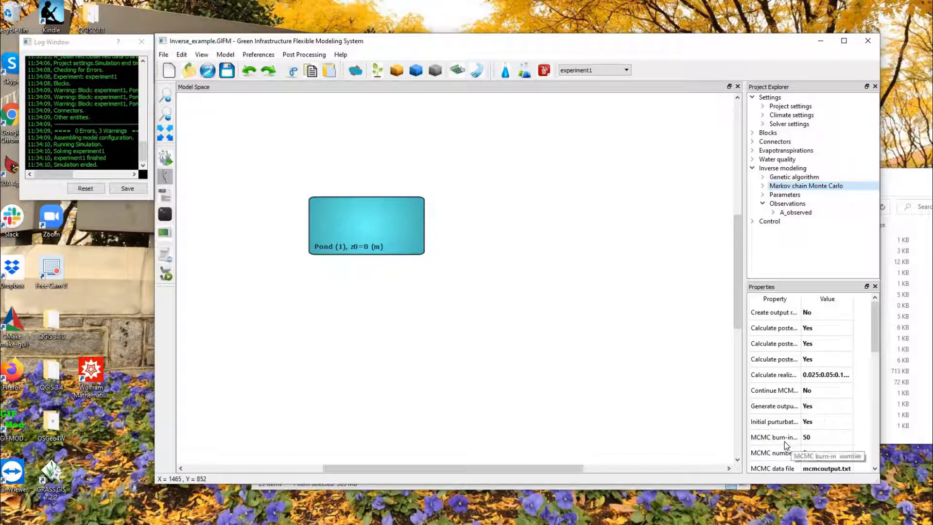
Set the number of MCMC samples to 50000 in the Markov chain Monte Carlo properties
scroll(809, 427, down, 1)
scroll(810, 426, down, 1)
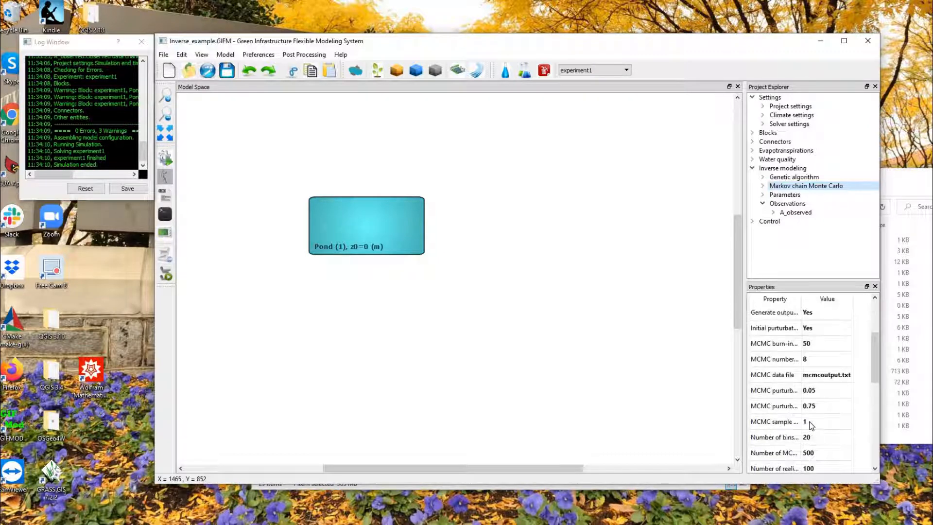
scroll(810, 426, down, 1)
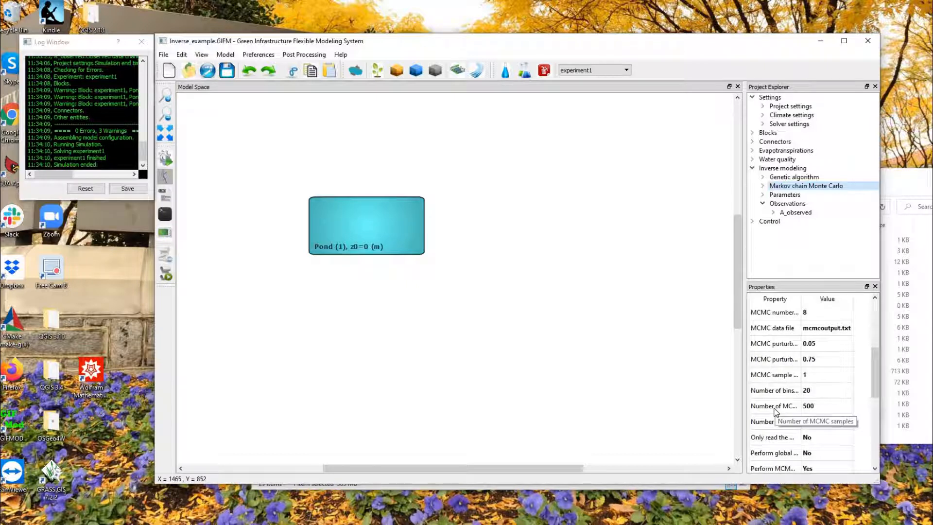
double_click(818, 407)
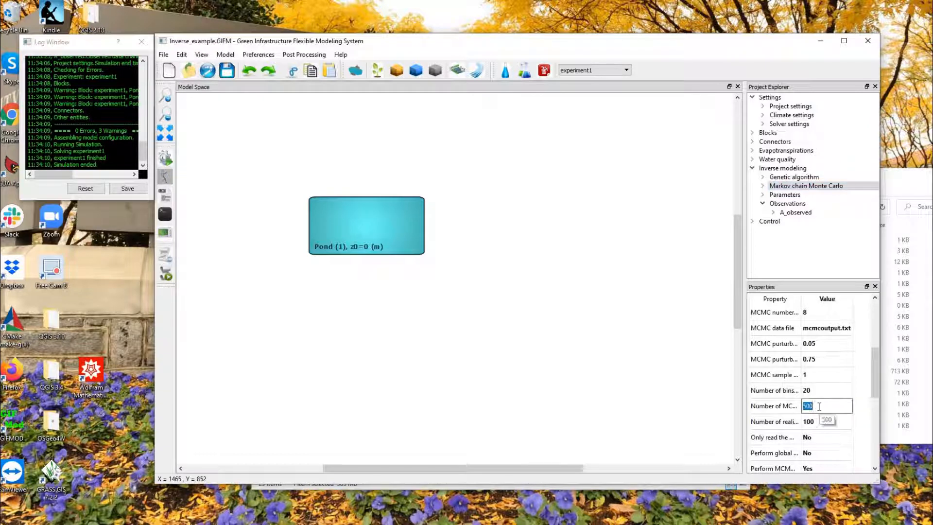
text(50000)
key(Return)
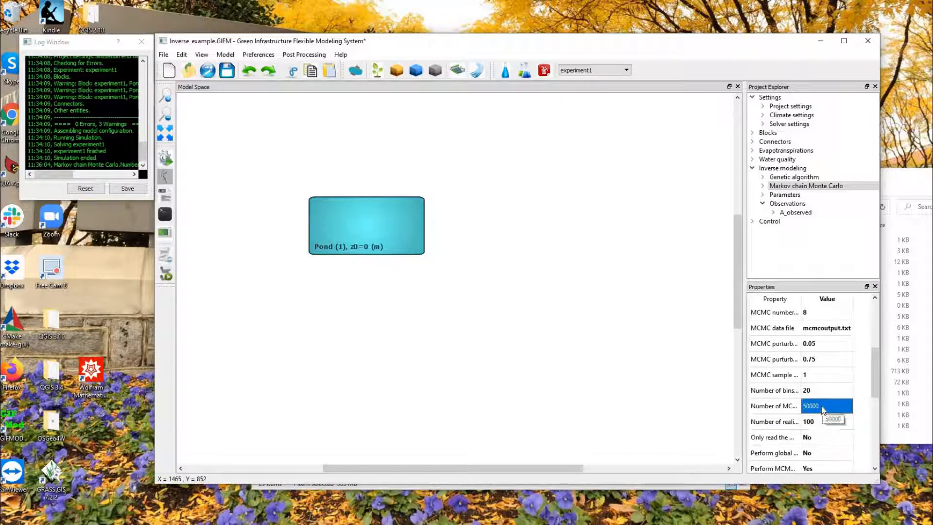
Set the MCMC burn-in samples to 1000
scroll(822, 407, up, 1)
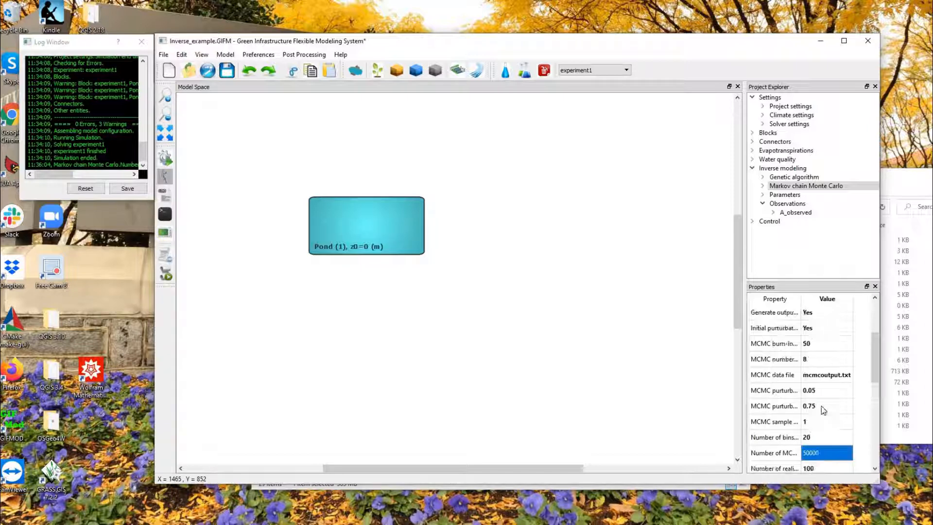
scroll(819, 404, up, 1)
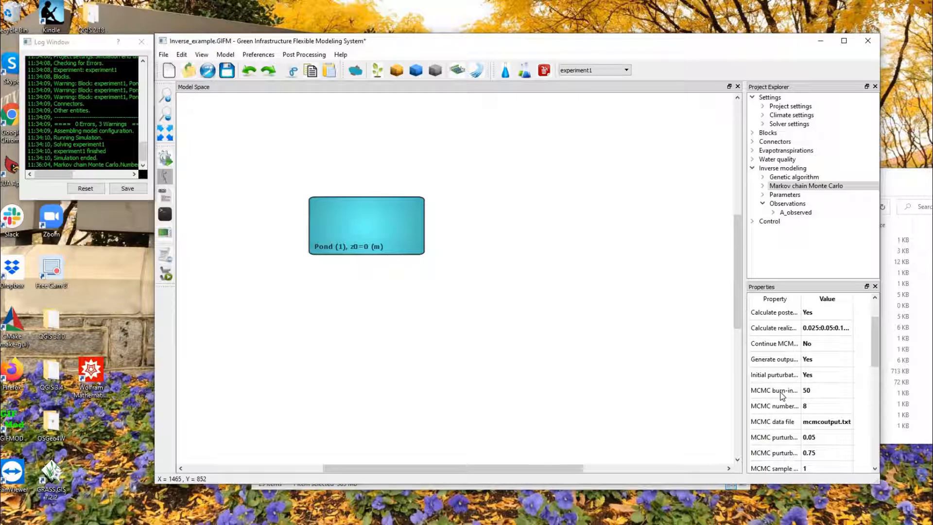
double_click(823, 389)
text(1000)
key(Return)
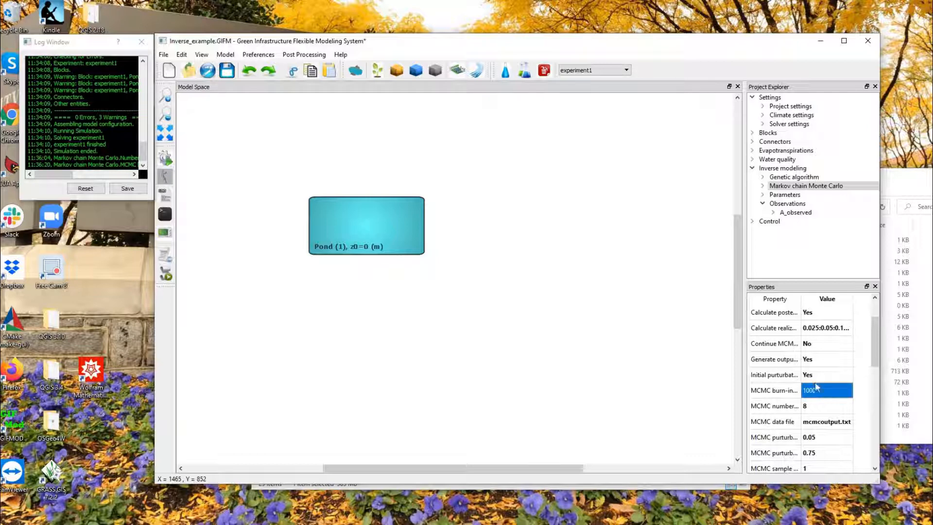
Save the project, run the inverse simulation to estimate the parameters and close the finished progress window
scroll(815, 382, down, 2)
scroll(815, 383, down, 2)
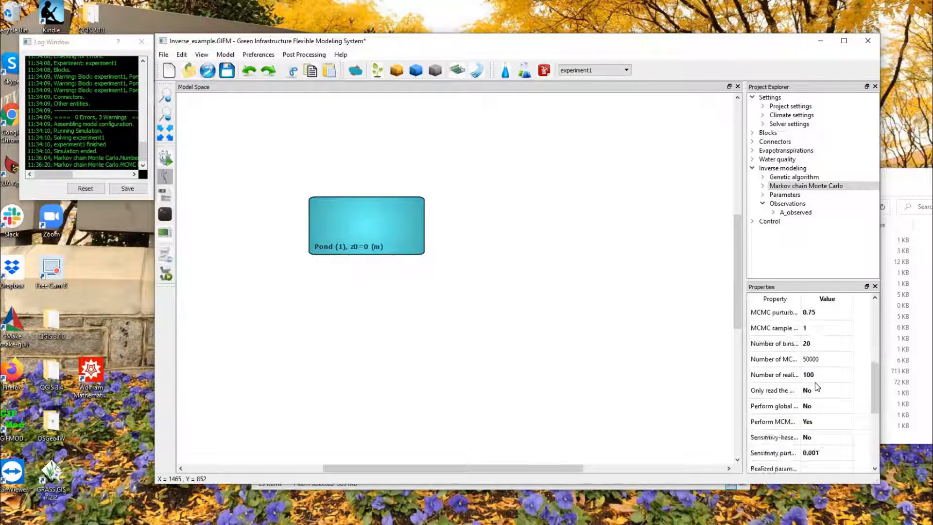
scroll(815, 384, down, 1)
scroll(815, 384, up, 2)
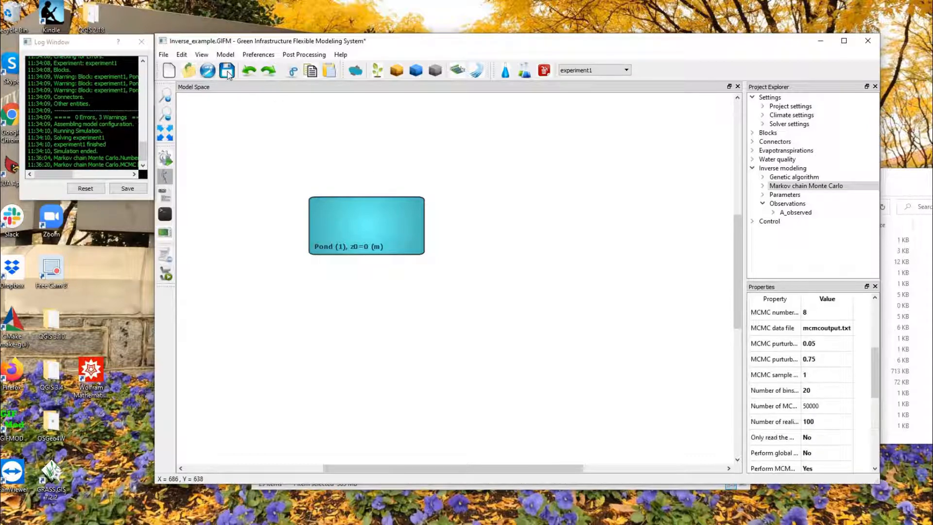
click(227, 72)
click(165, 177)
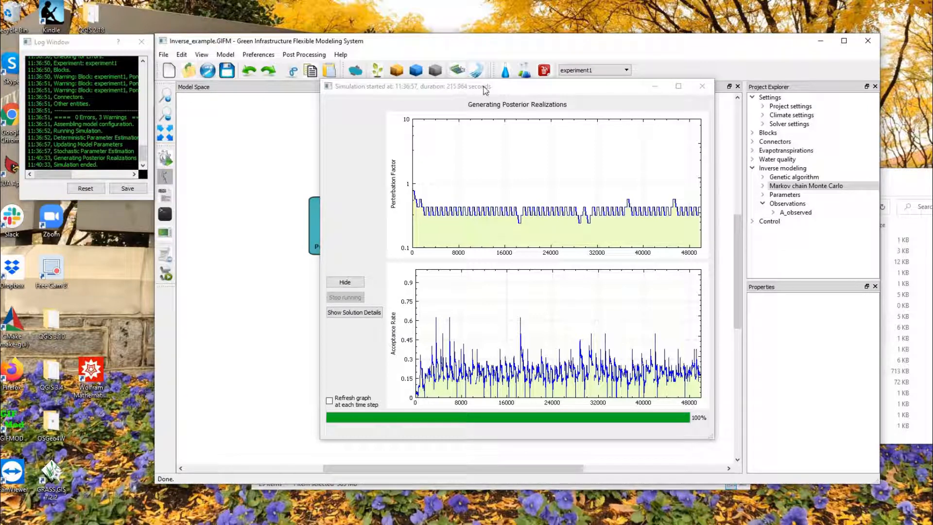
click(702, 87)
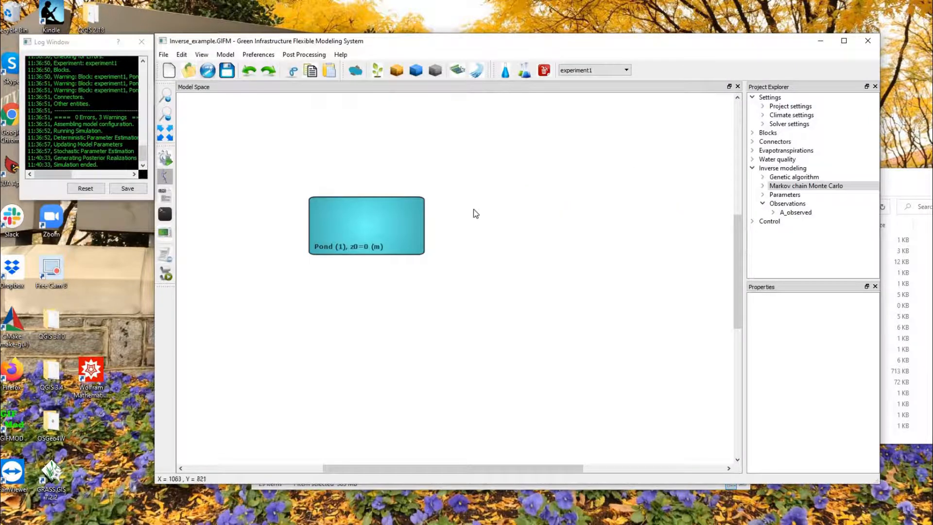
Inspect the estimated value of parameter k_d, plot its percentiles and close the plot
click(763, 195)
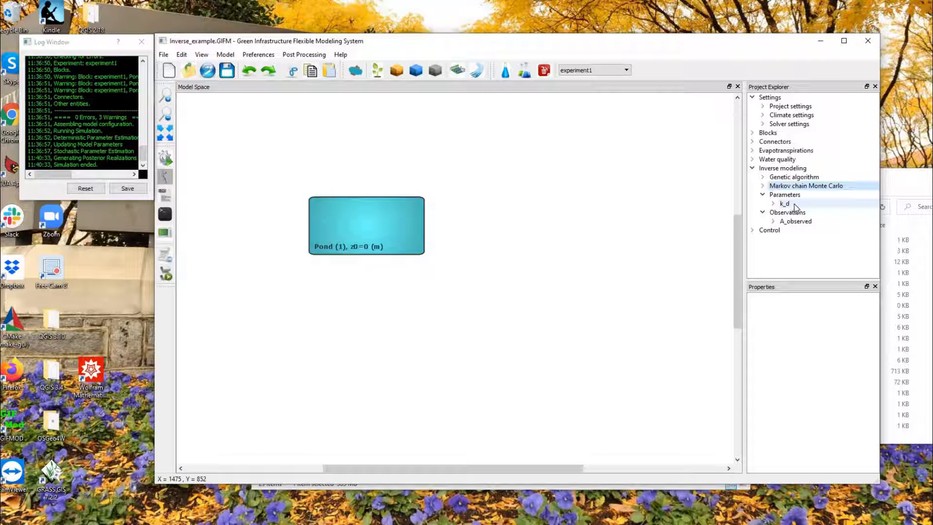
click(786, 204)
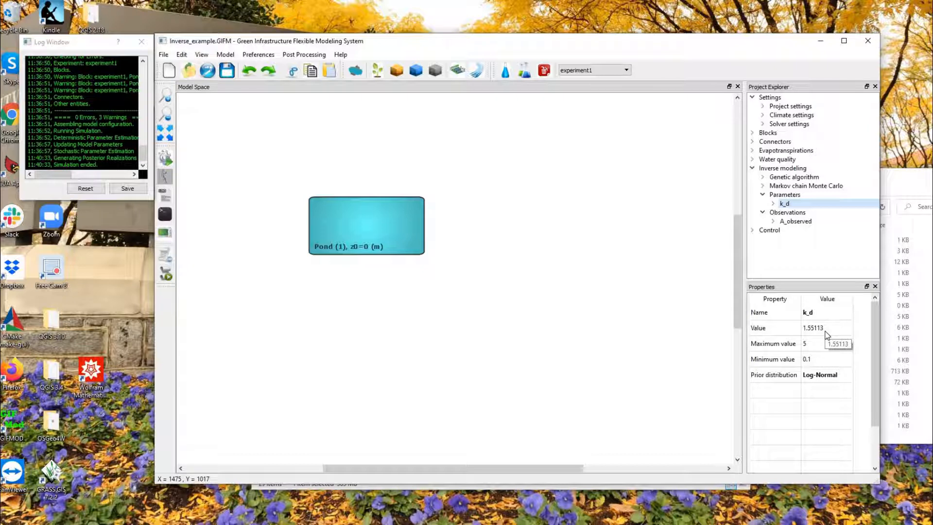
right_click(790, 207)
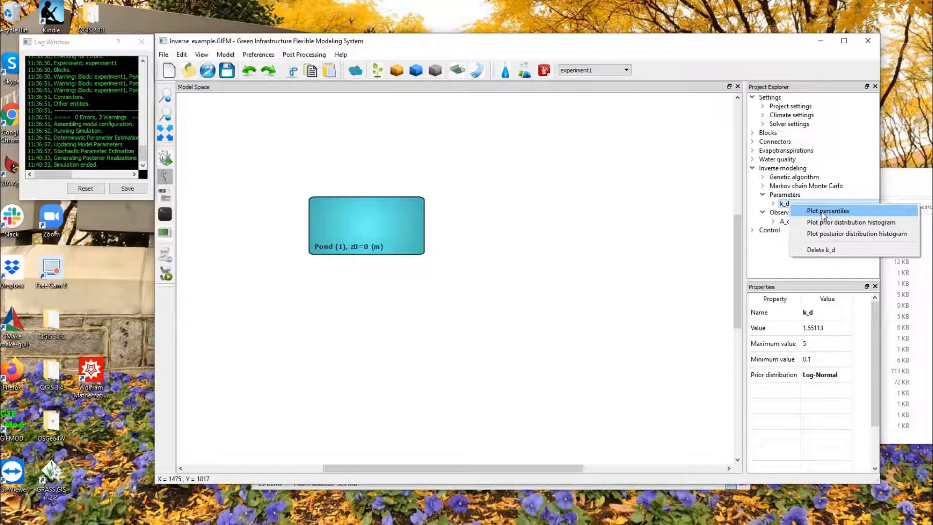
click(823, 212)
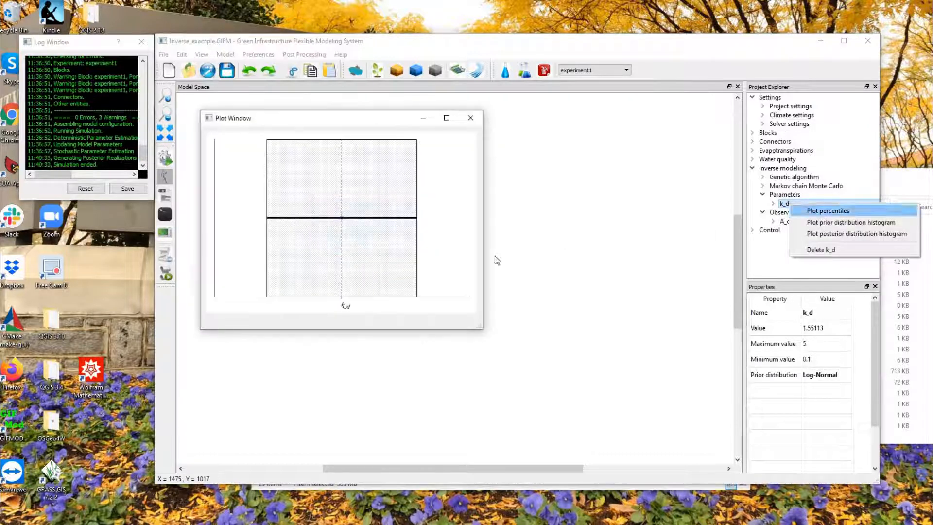
click(470, 119)
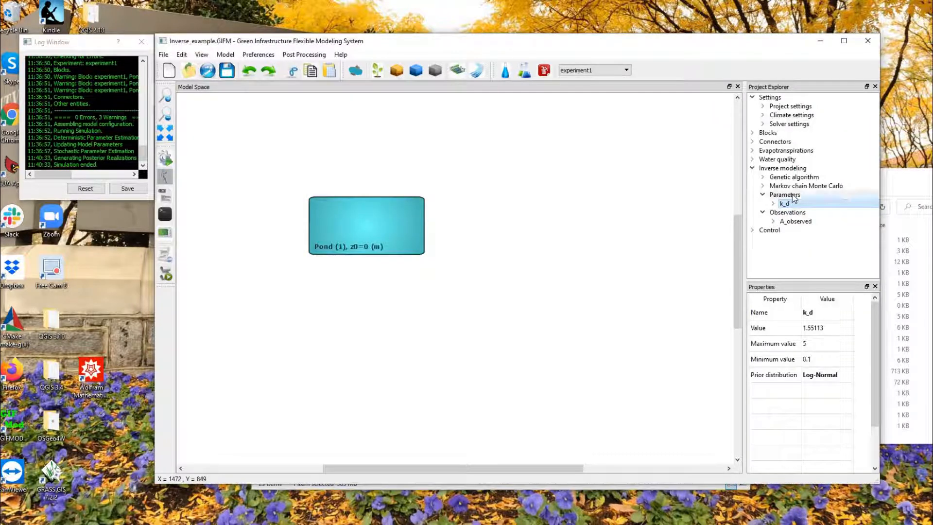
Plot the percentiles for the whole Parameters group, examine the k_d range up close and close the plot
click(784, 194)
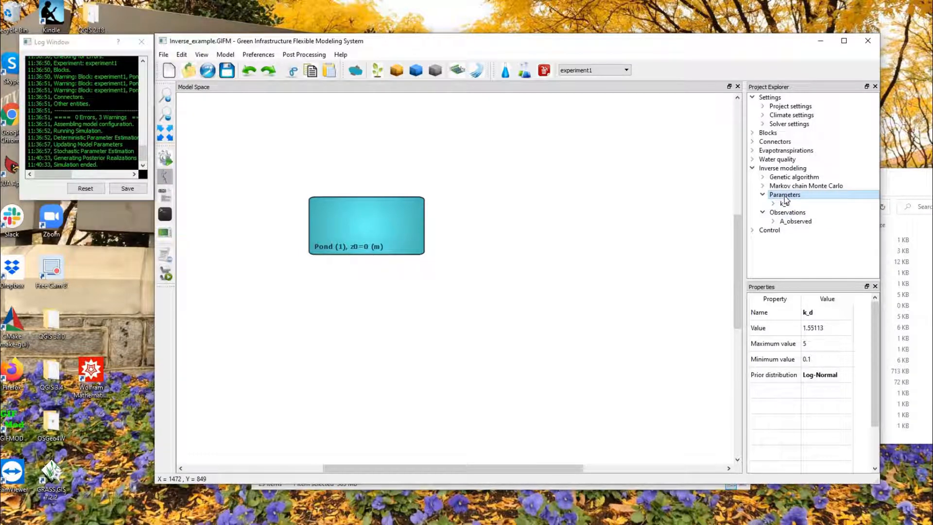
right_click(784, 195)
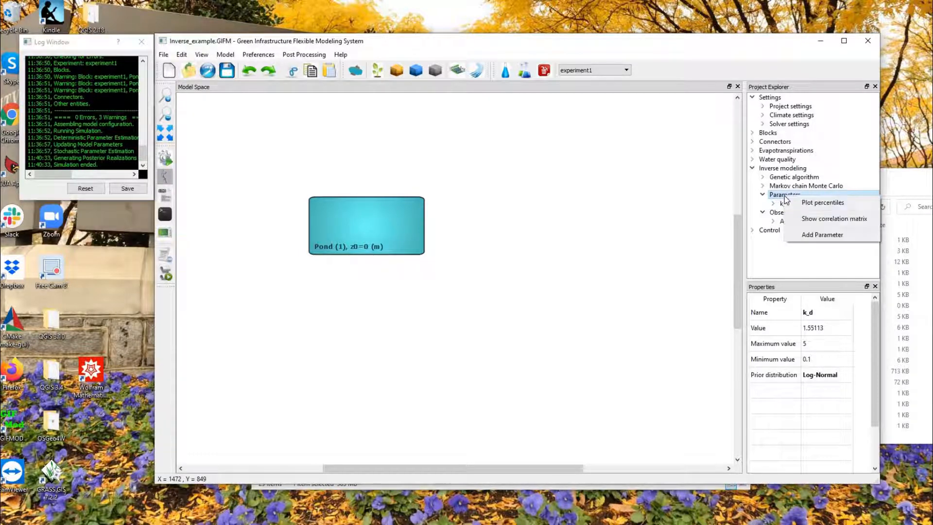
click(820, 204)
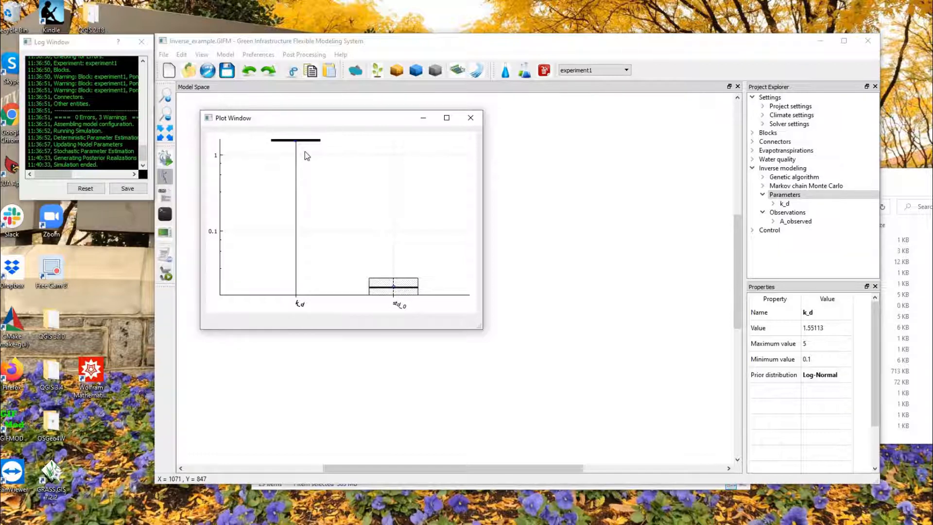
drag(304, 181, 307, 222)
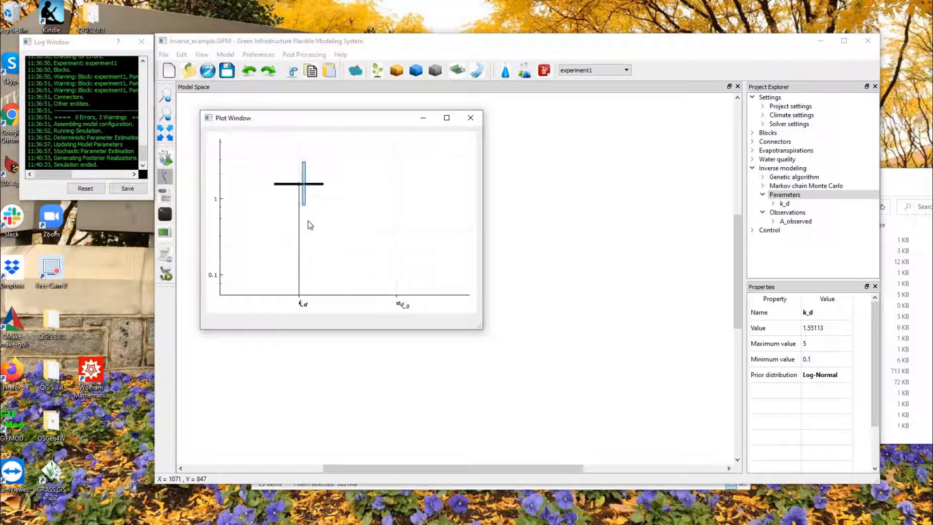
scroll(304, 227, up, 2)
scroll(305, 232, down, 1)
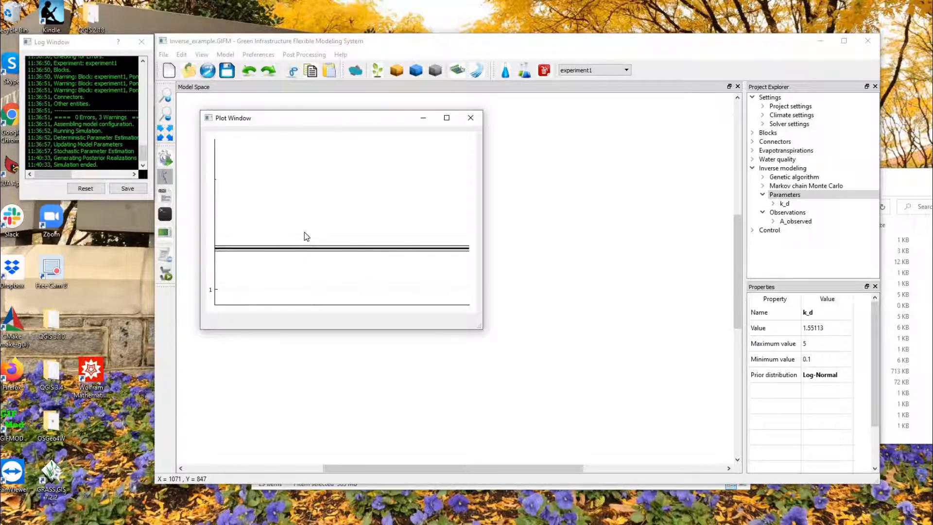
click(470, 118)
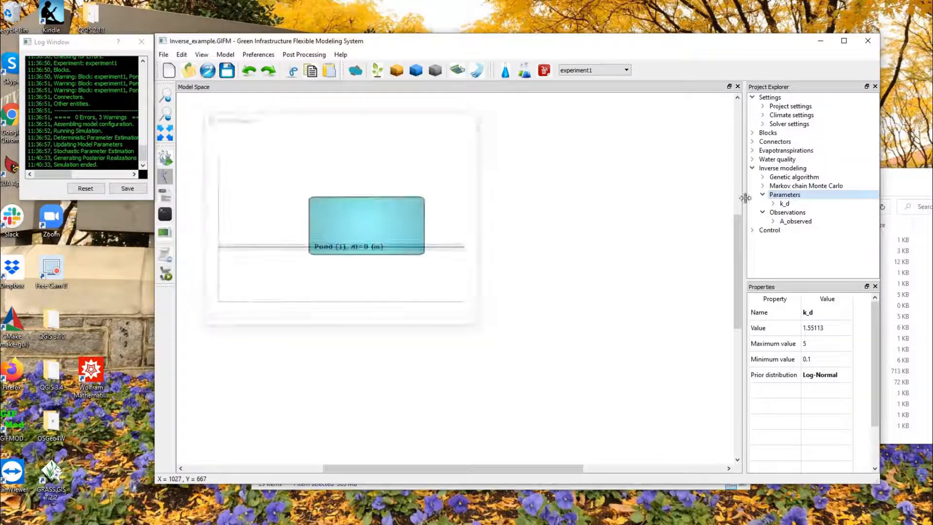
Plot the prior distribution histogram of k_d, examine it and close the plot
right_click(786, 195)
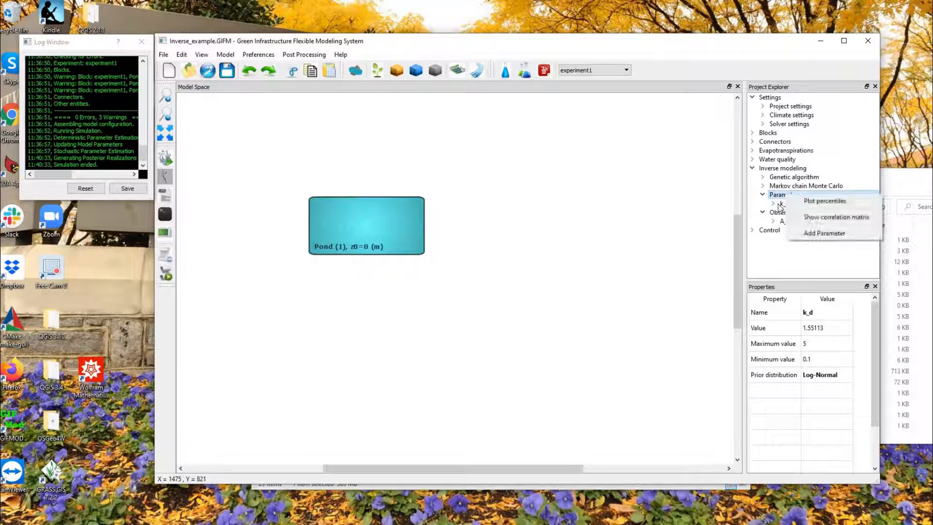
click(781, 203)
right_click(783, 203)
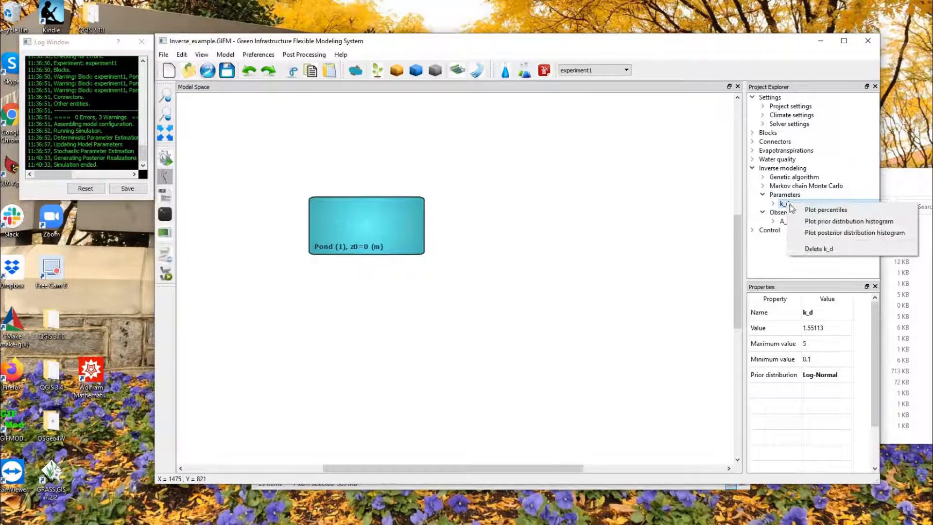
click(815, 222)
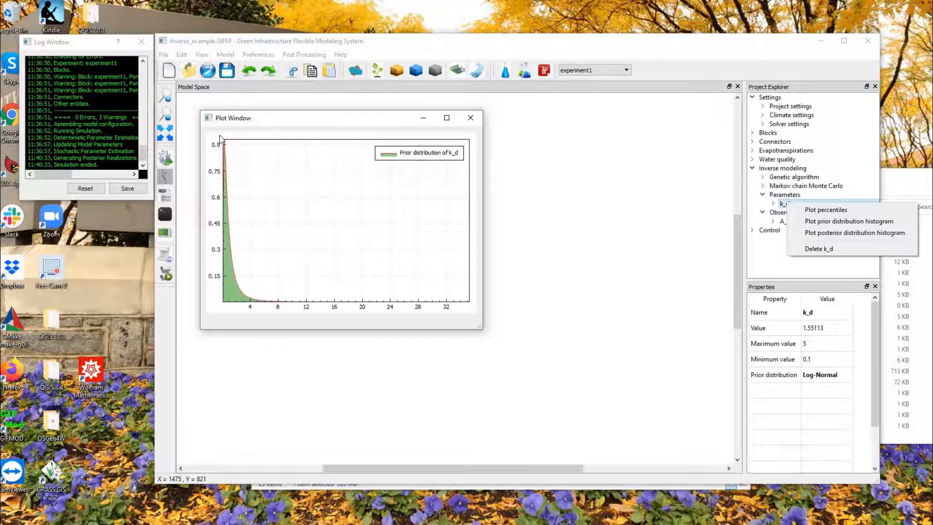
click(257, 273)
drag(258, 273, 290, 275)
right_click(281, 265)
right_click(282, 265)
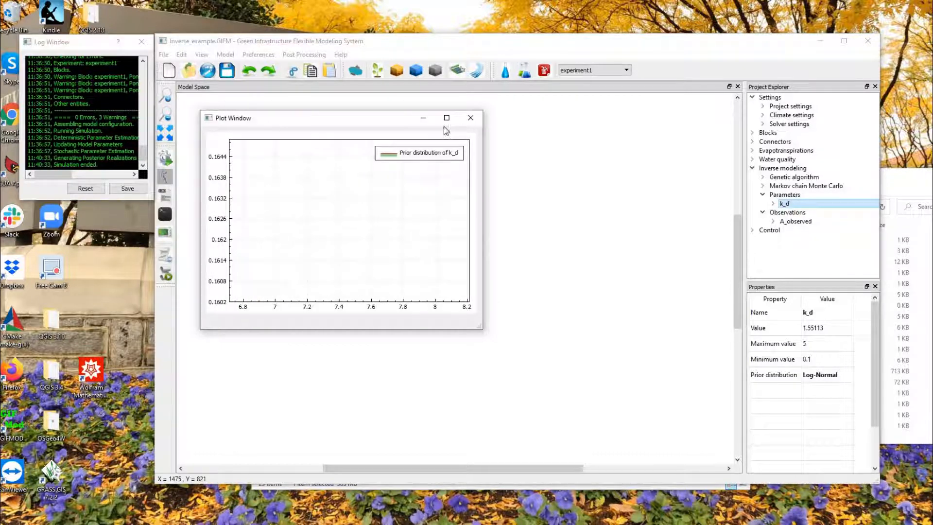
click(471, 117)
Plot the posterior and the prior distribution histograms of k_d and arrange the two plots side by side
right_click(800, 207)
click(828, 236)
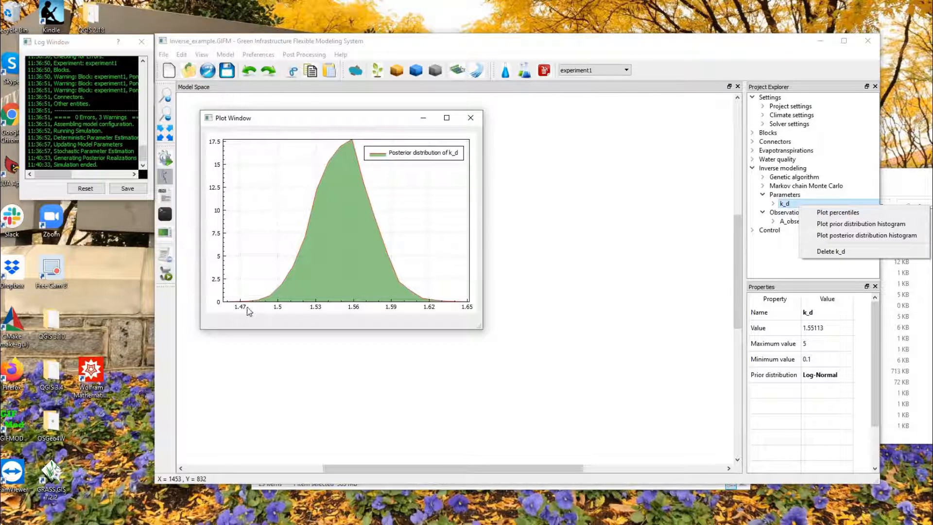
click(821, 226)
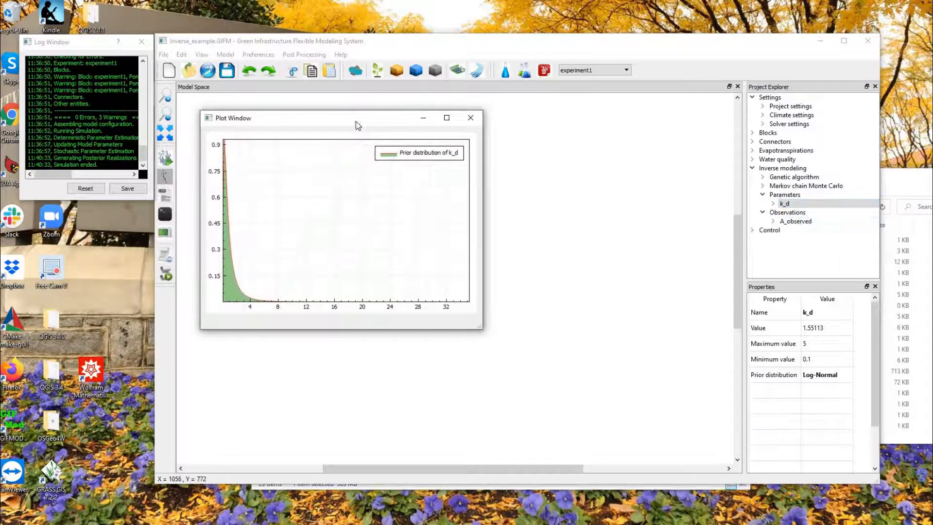
drag(330, 118, 624, 133)
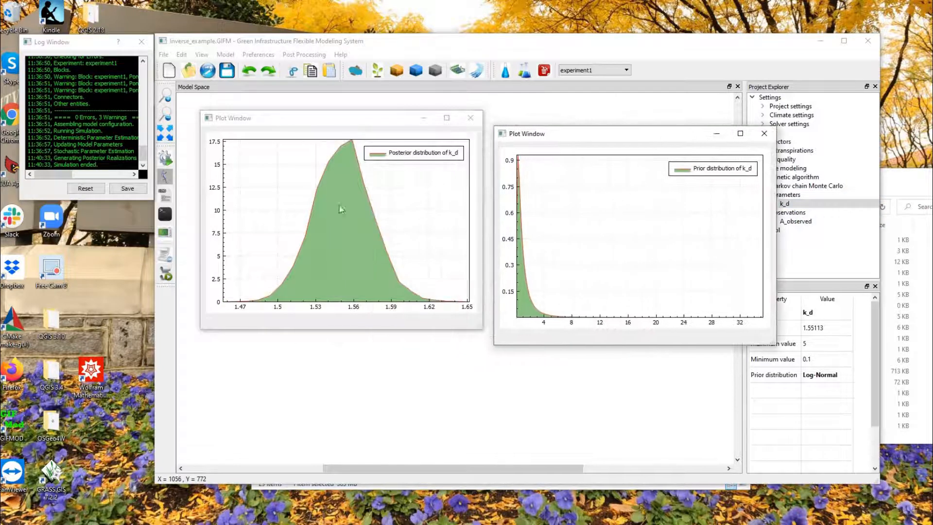
Copy the posterior curve of k_d into the prior distribution plot, compare the two distributions and close the combined plot
right_click(396, 200)
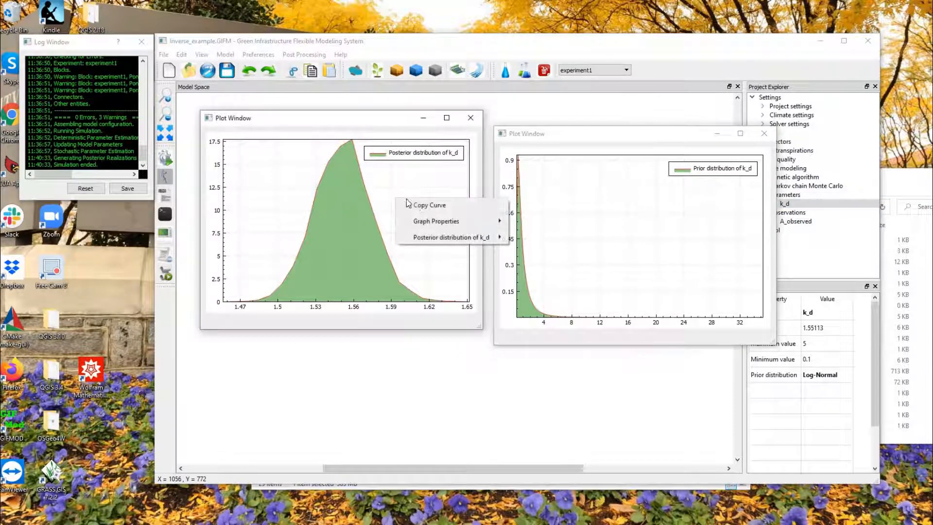
click(421, 206)
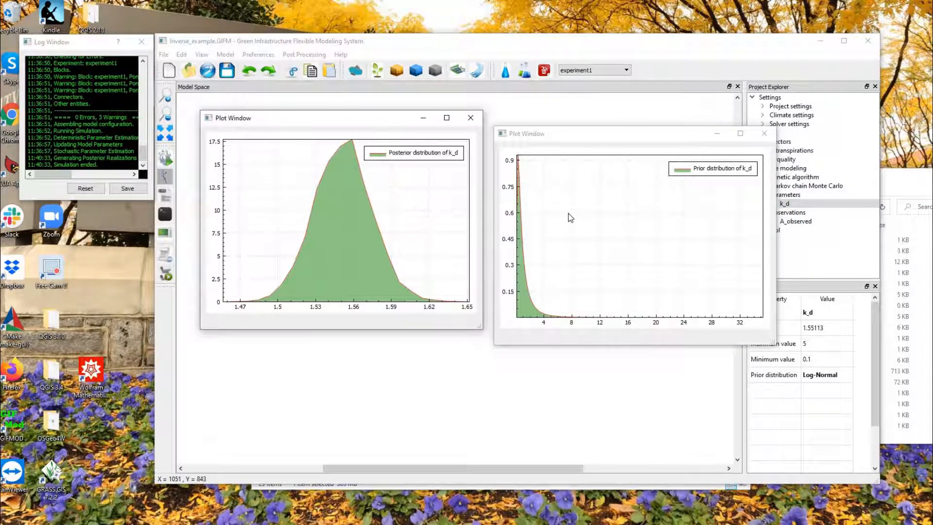
right_click(568, 215)
click(593, 234)
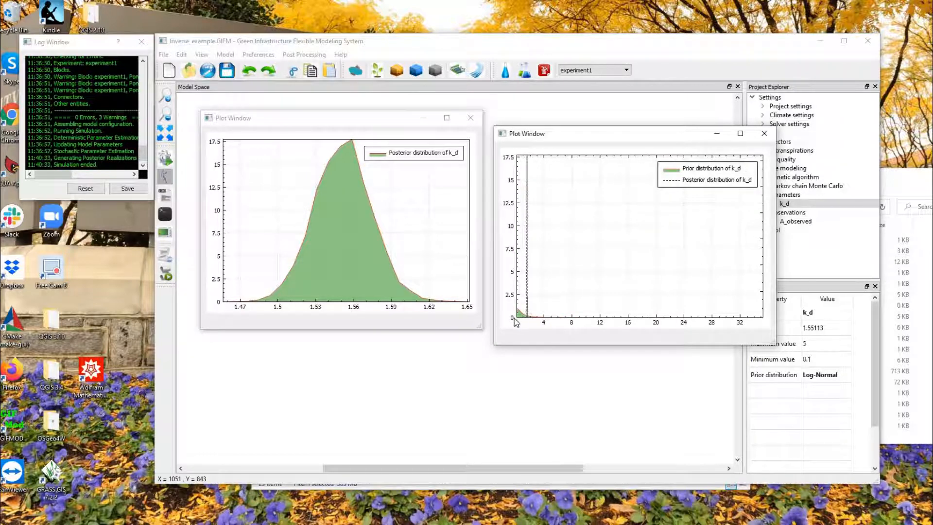
drag(516, 320, 521, 314)
click(765, 133)
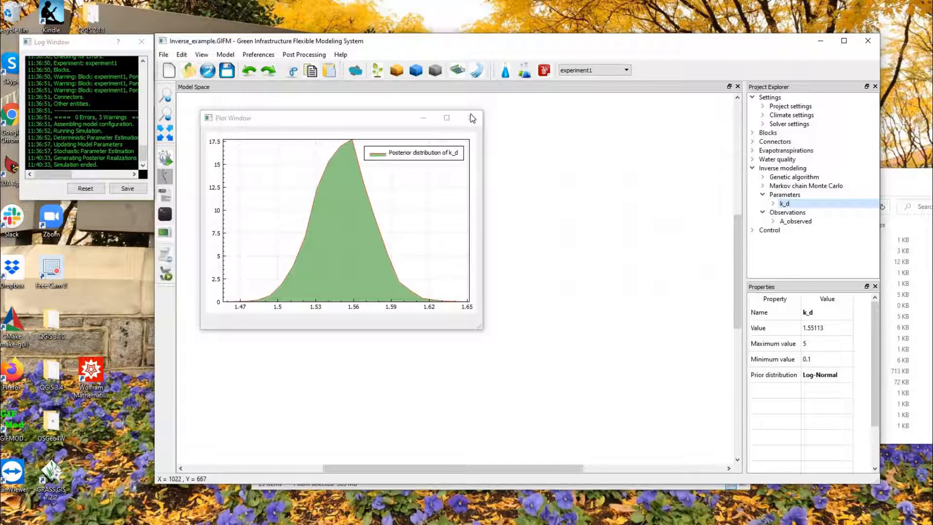
Plot the modeled data of the A_observed observation, compare the curve with the observed points and close the plot
click(796, 223)
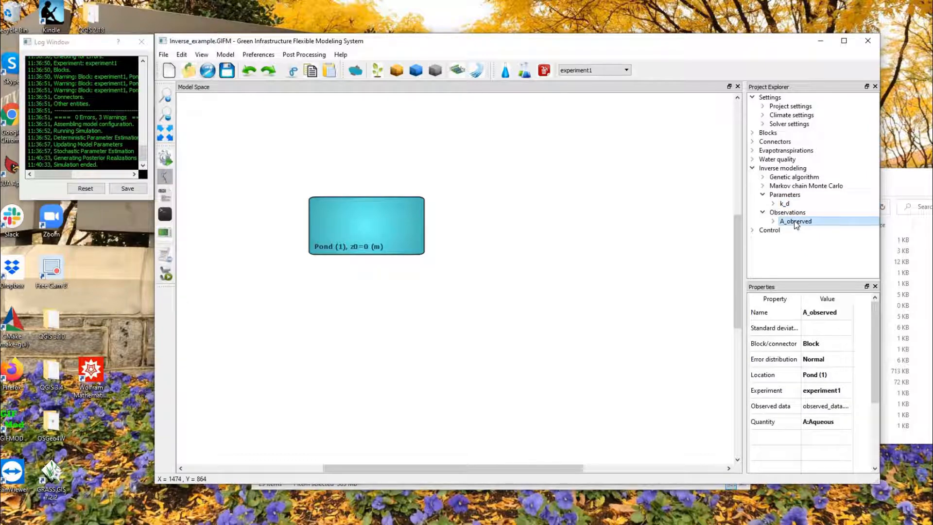
right_click(796, 225)
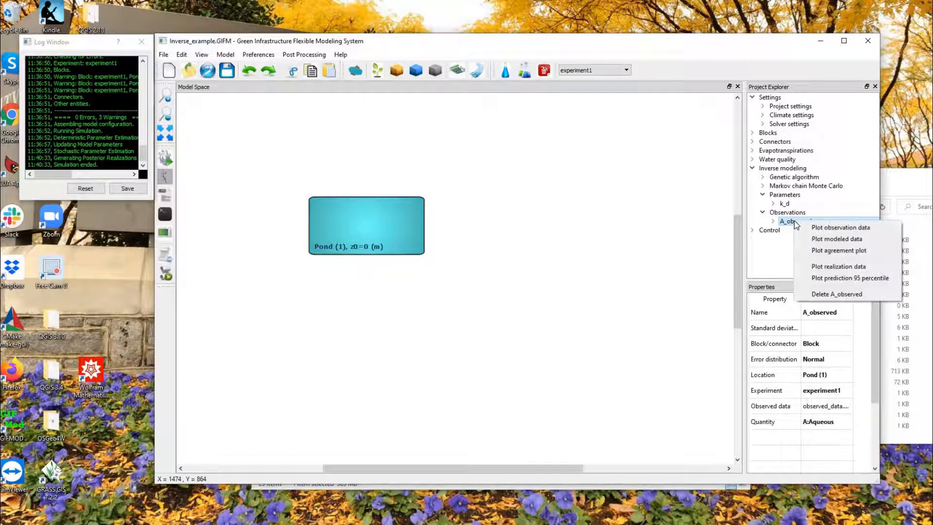
click(836, 240)
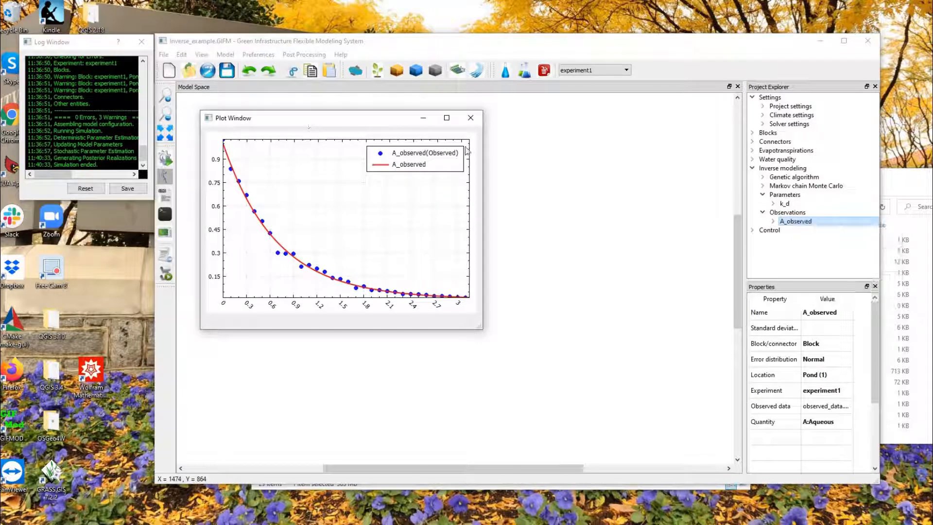
drag(460, 134, 673, 144)
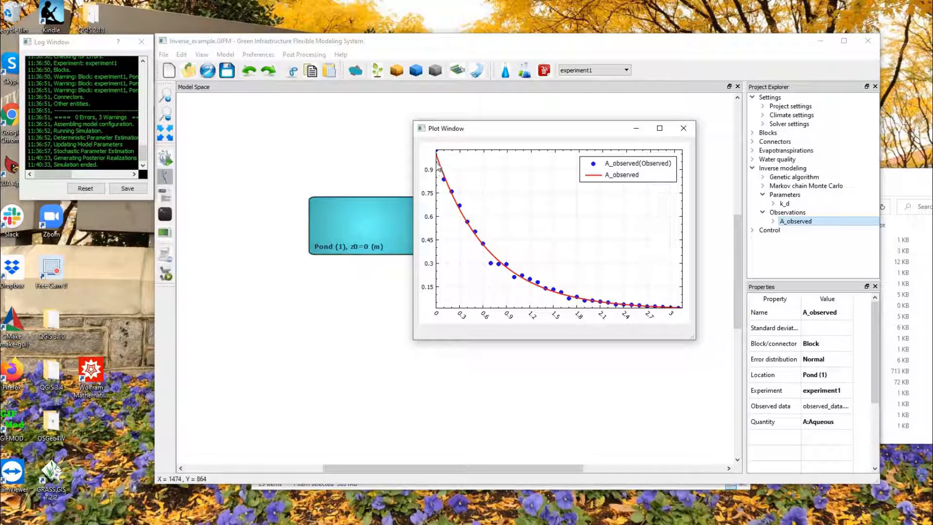
click(683, 129)
Show the agreement plot of A_observed, examine how the points follow the regression line and close the plot
right_click(796, 222)
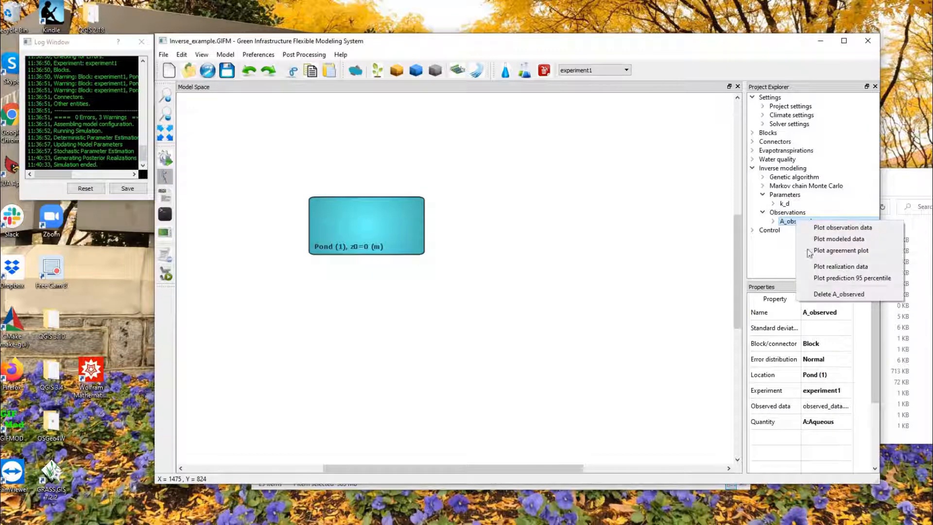
click(836, 250)
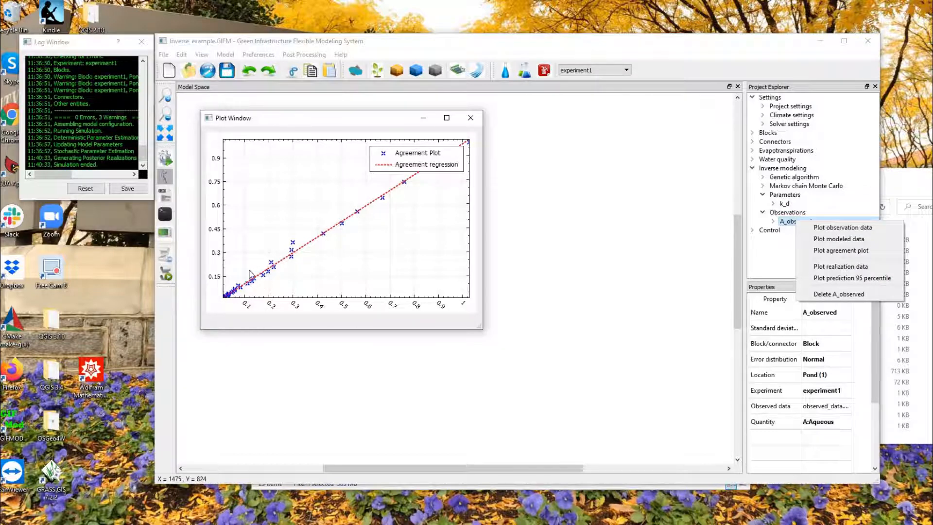
click(471, 121)
click(470, 120)
Plot the prediction 95 percentile of A_observed, examine the percentile band up close and close the plot
right_click(806, 222)
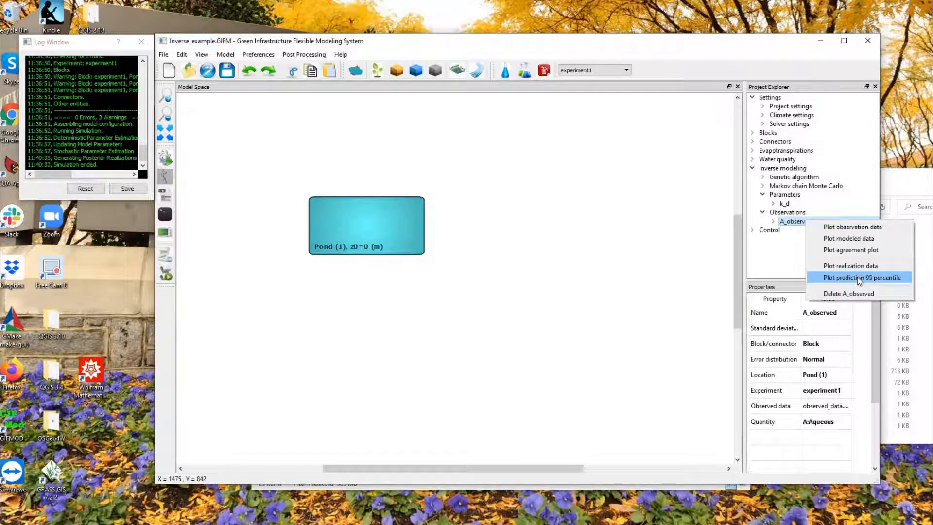
click(858, 281)
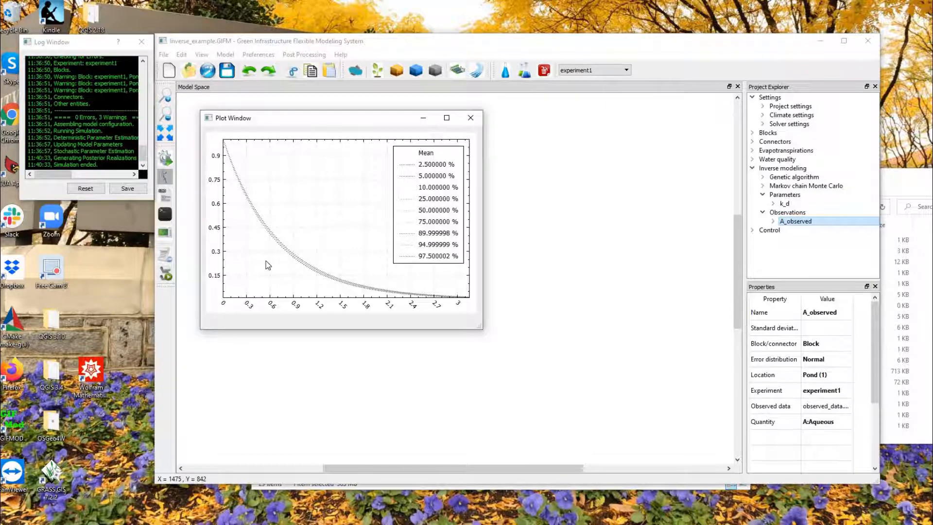
scroll(268, 265, up, 5)
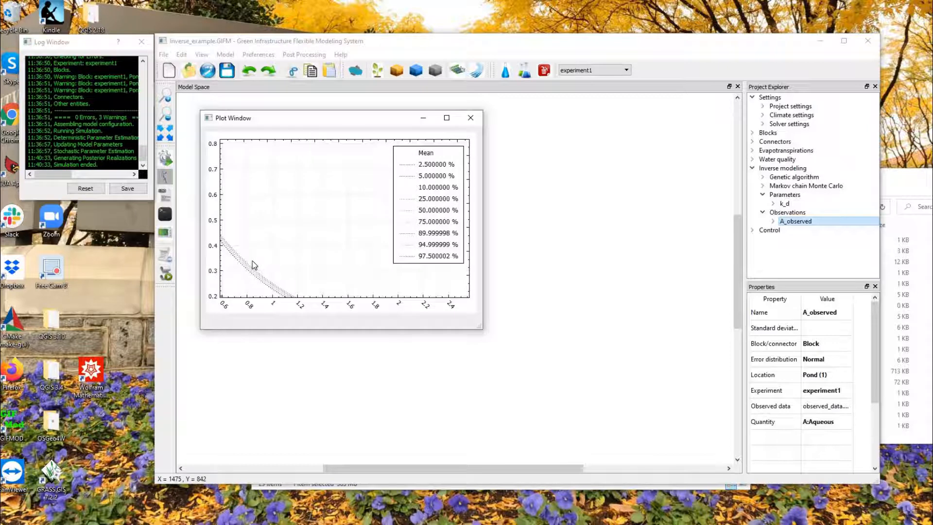
click(471, 121)
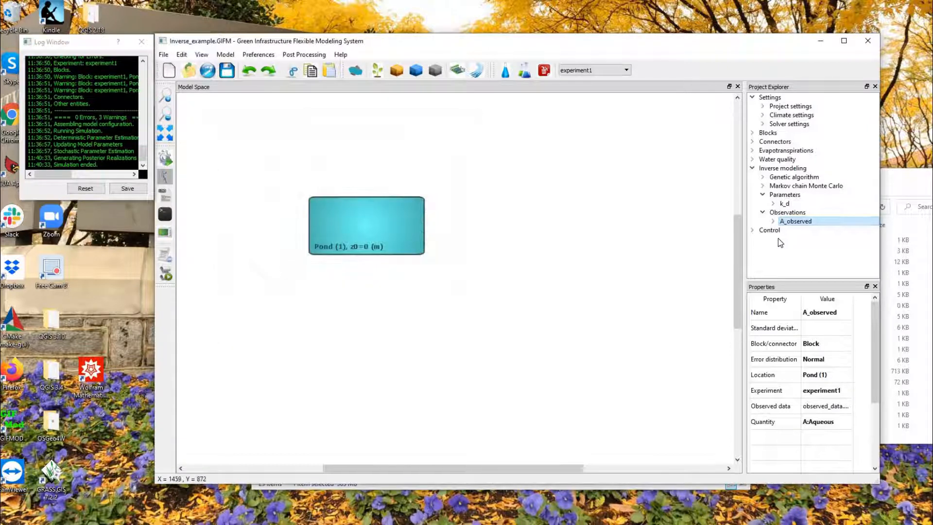
Show the correlation matrix for the Parameters group, read the k_d and std_0 entries and close it
right_click(792, 196)
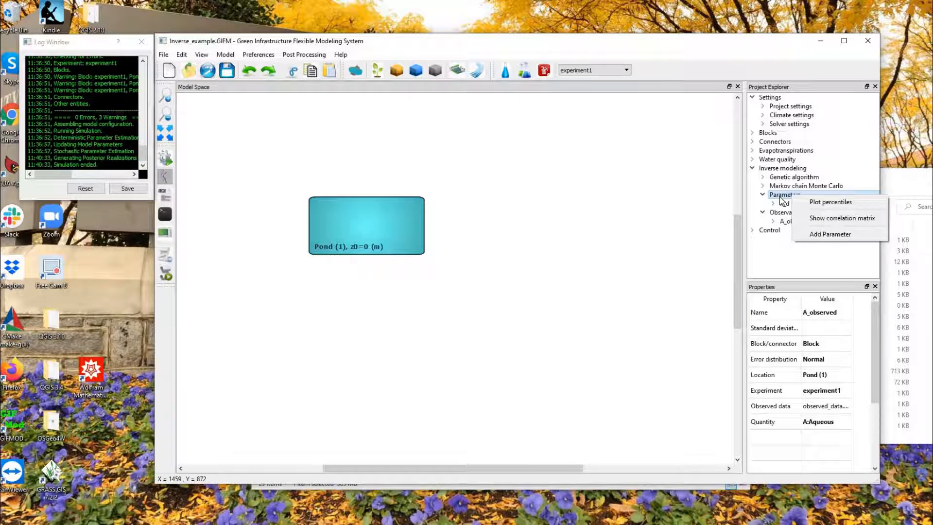
click(814, 223)
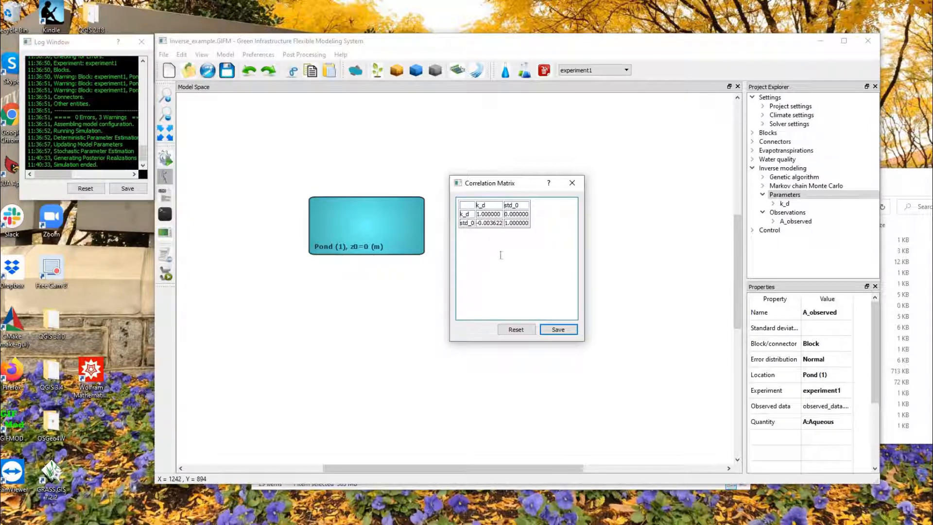
click(573, 185)
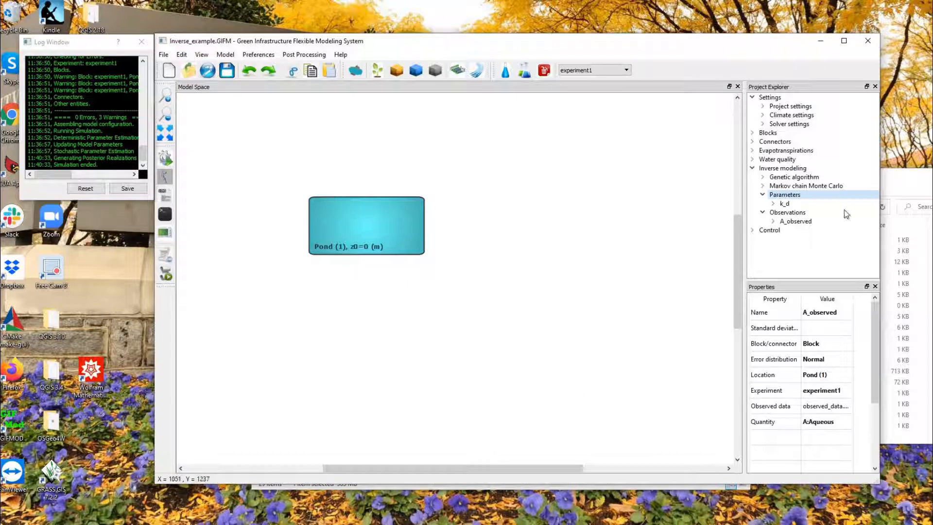
Switch to File Explorer and open the inverse_example folder inside the GIFMOD documents folder
click(897, 180)
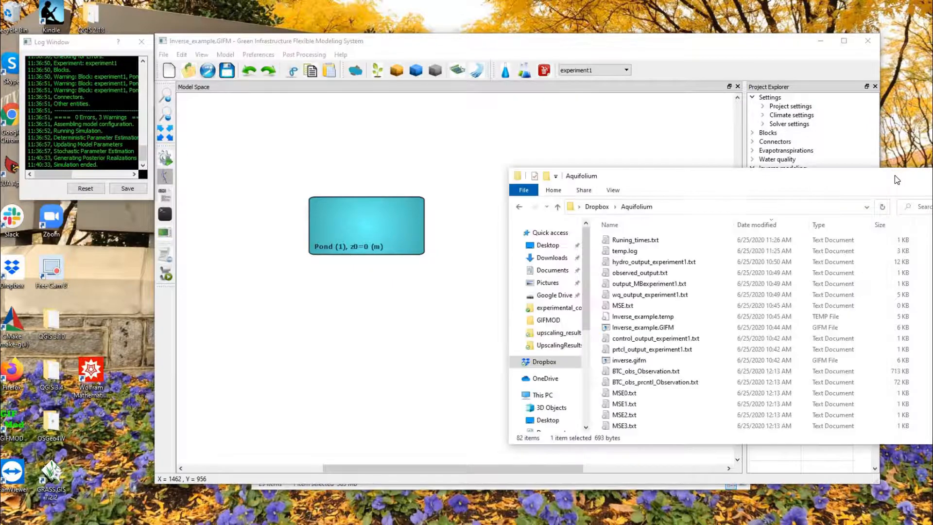
click(552, 323)
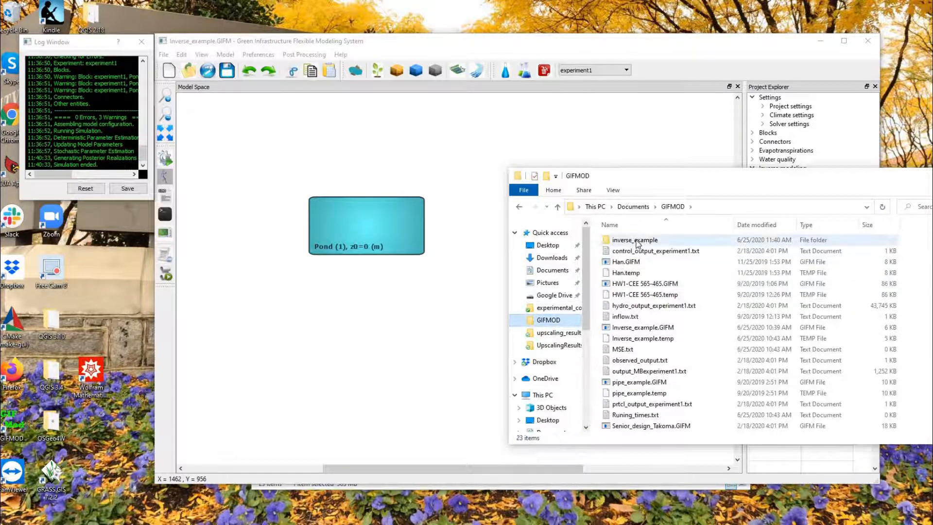
double_click(645, 242)
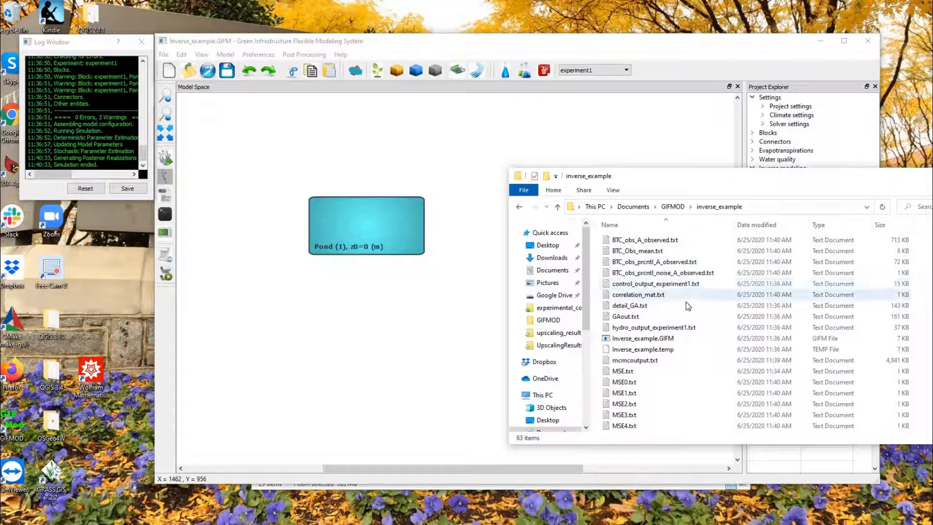
Open GAout.txt in Notepad++, decline the update, and examine the genetic algorithm results from the first generation to the Final Enhancements
click(622, 317)
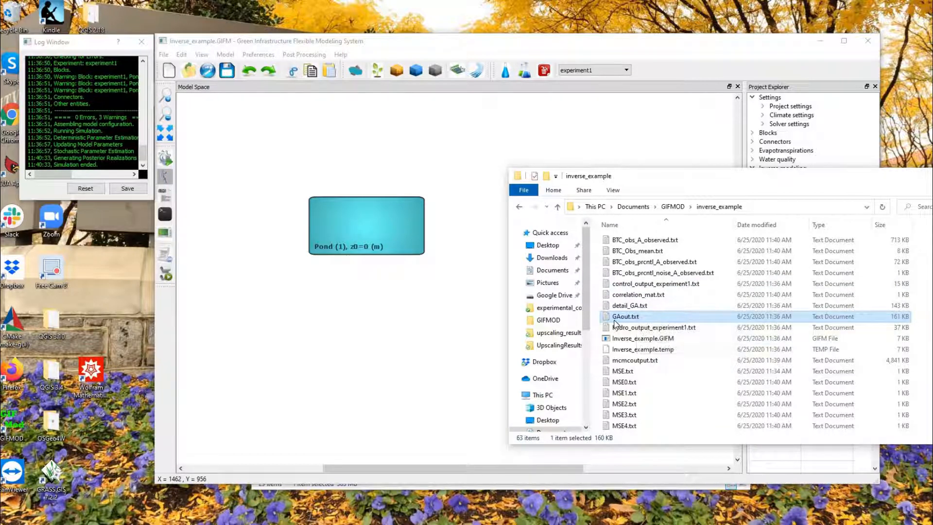
right_click(666, 319)
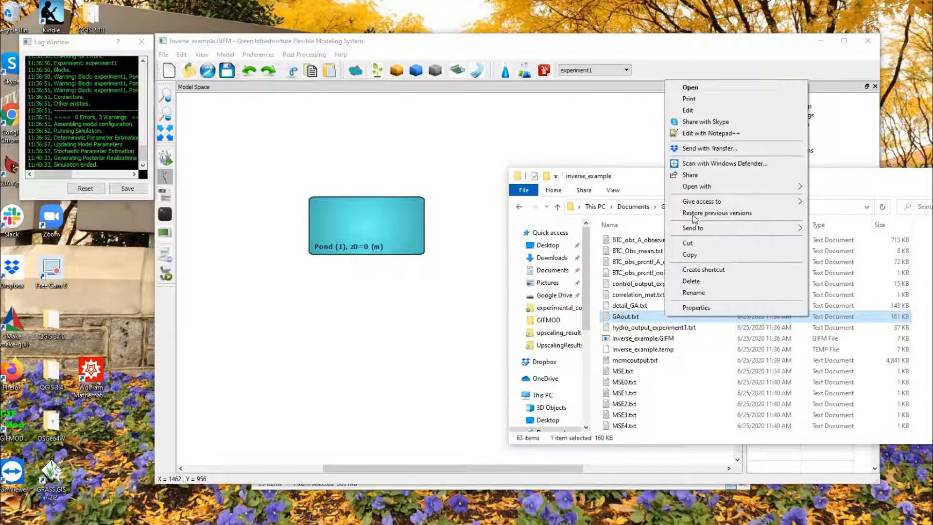
click(704, 133)
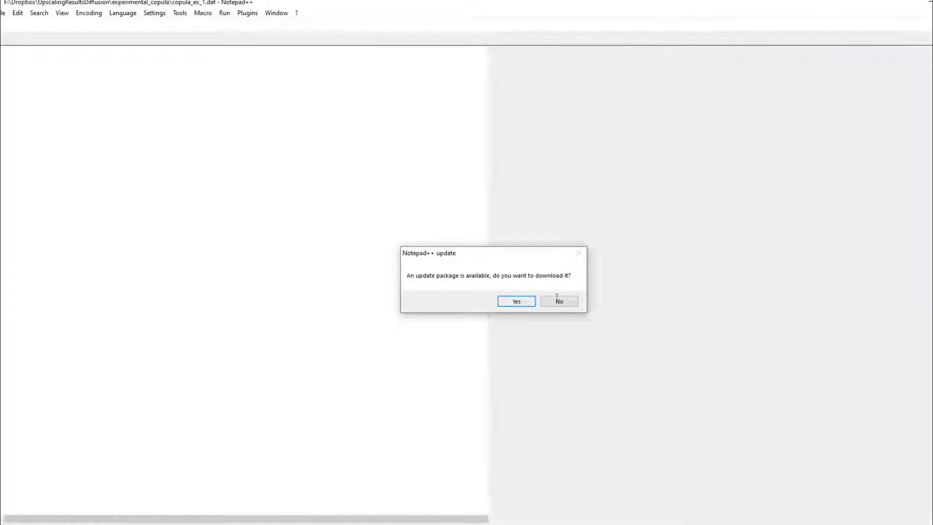
click(558, 300)
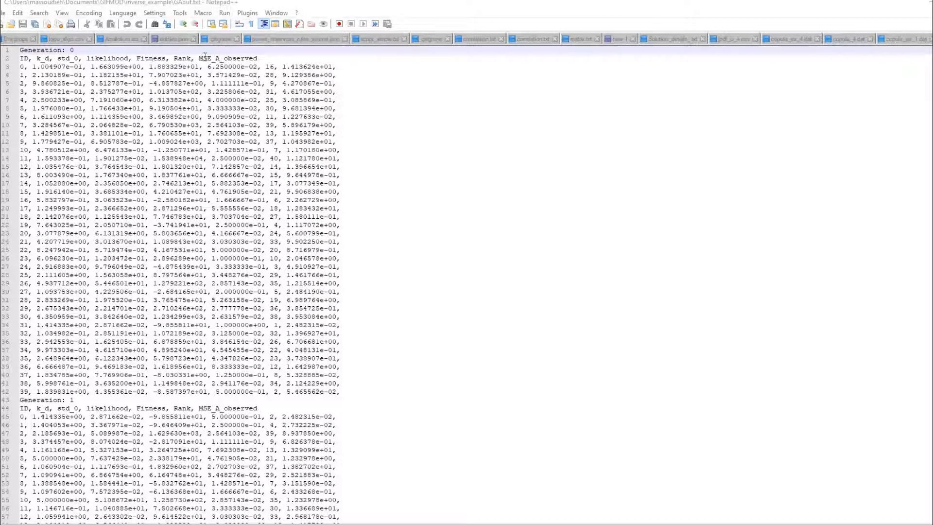
scroll(316, 269, down, 3)
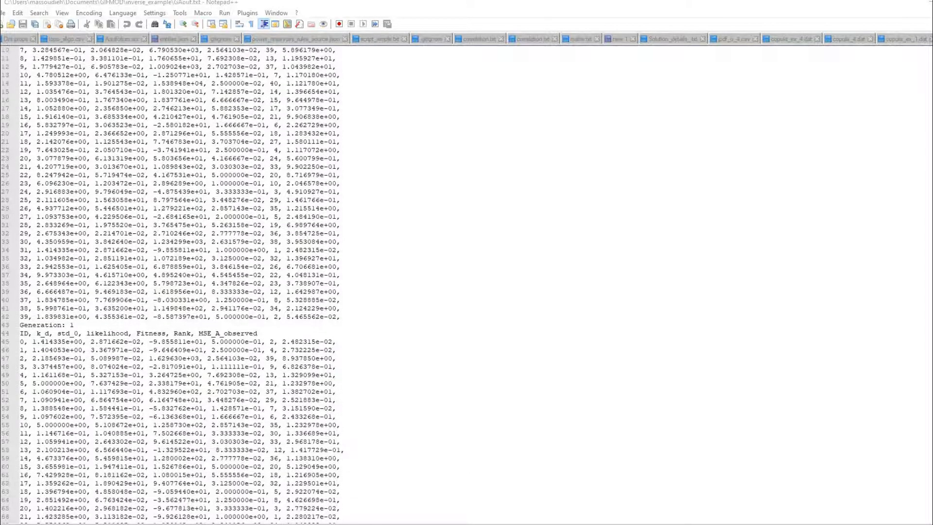
drag(929, 55, 929, 515)
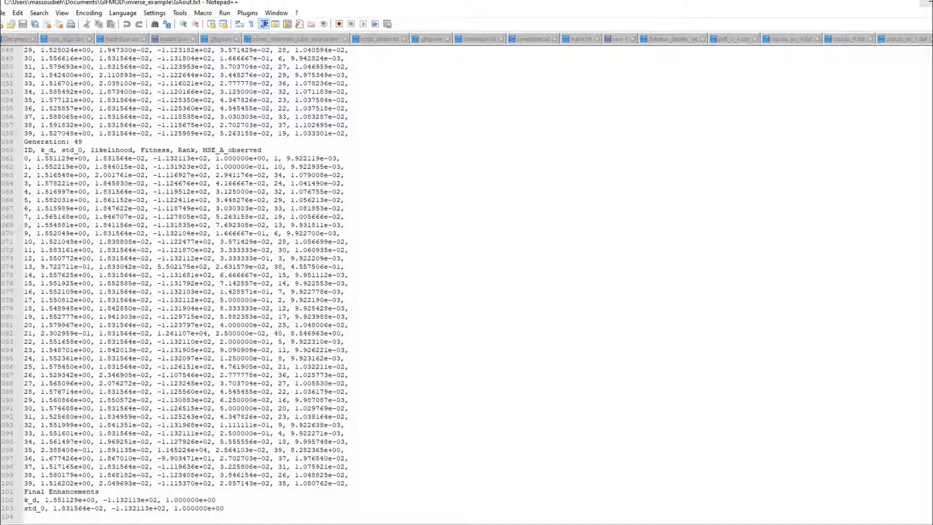
click(926, 3)
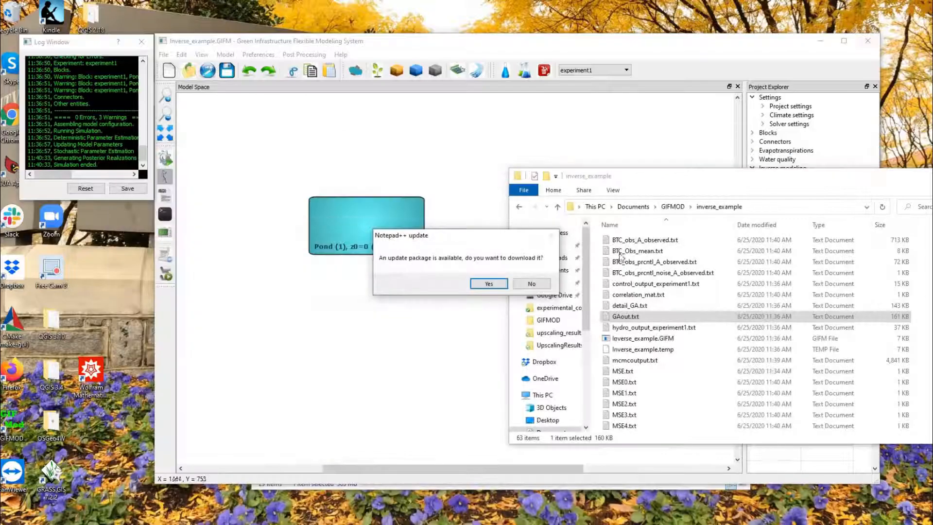
Open mcmcoutput.txt in Notepad++, look through the MCMC samples and return to the GIFMod model window
click(637, 364)
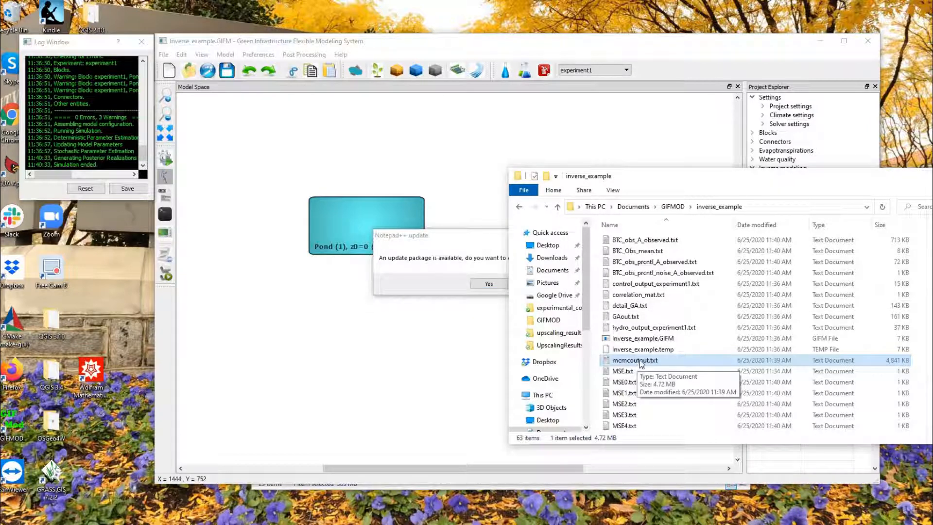
right_click(639, 360)
click(681, 177)
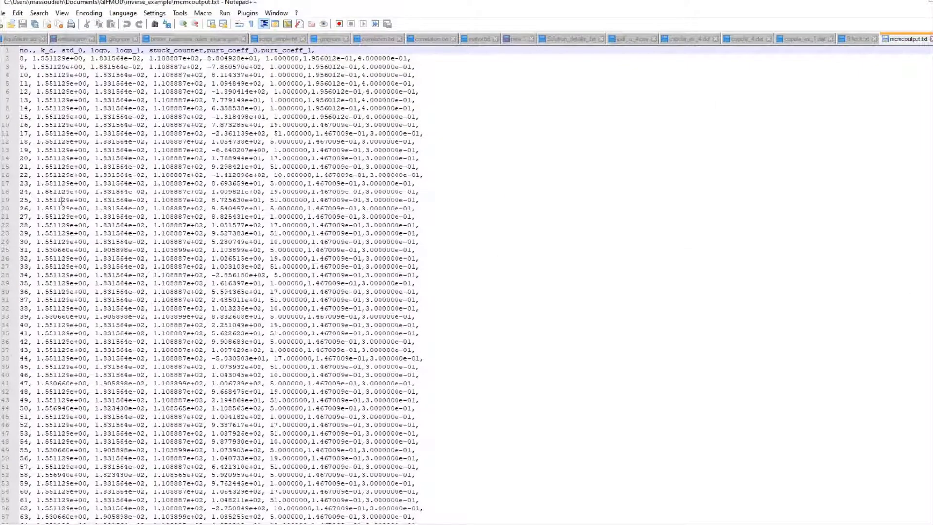
scroll(558, 167, down, 15)
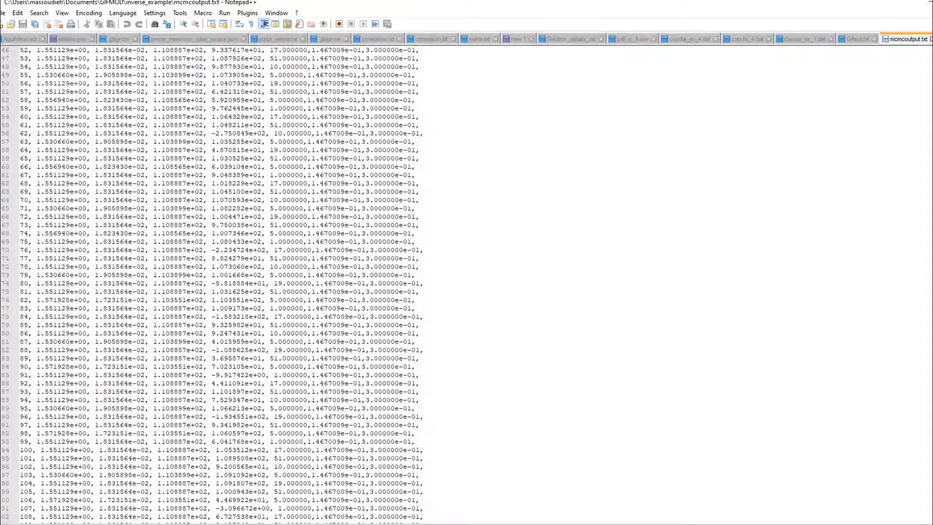
scroll(273, 203, up, 15)
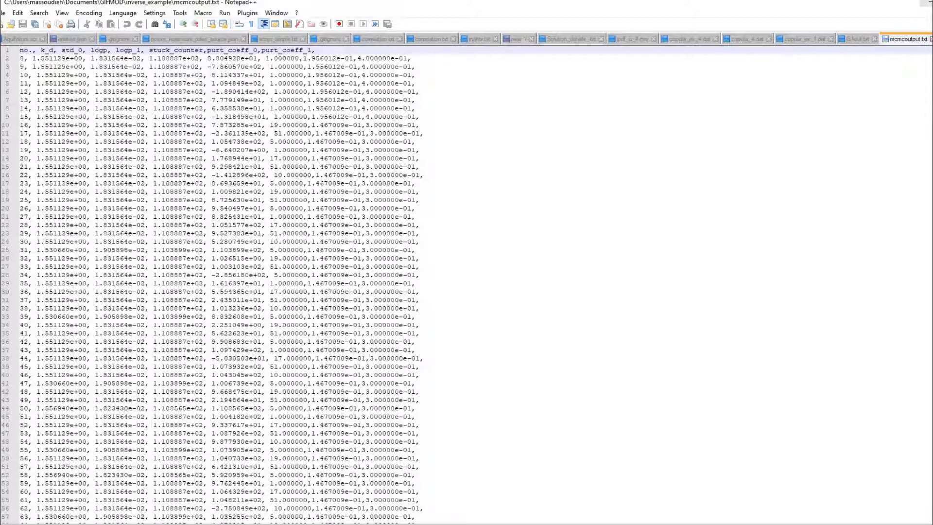
click(927, 3)
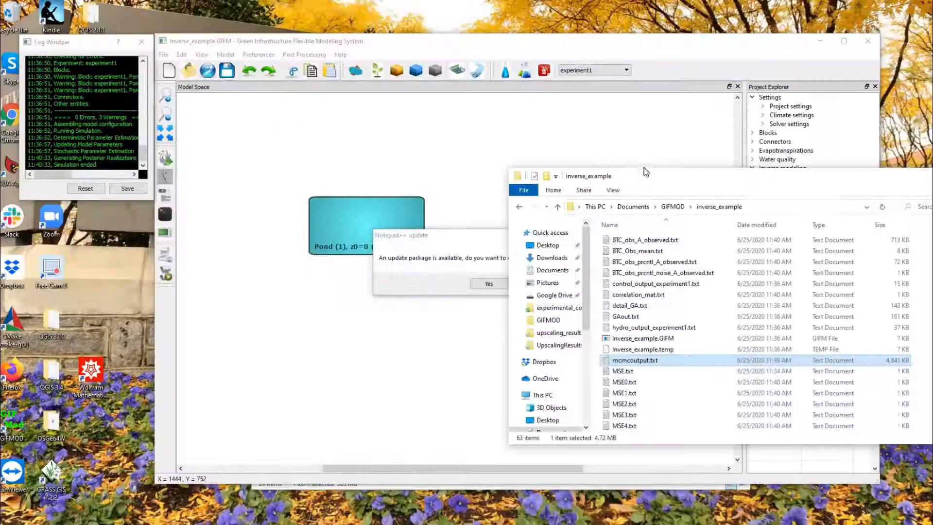
click(466, 187)
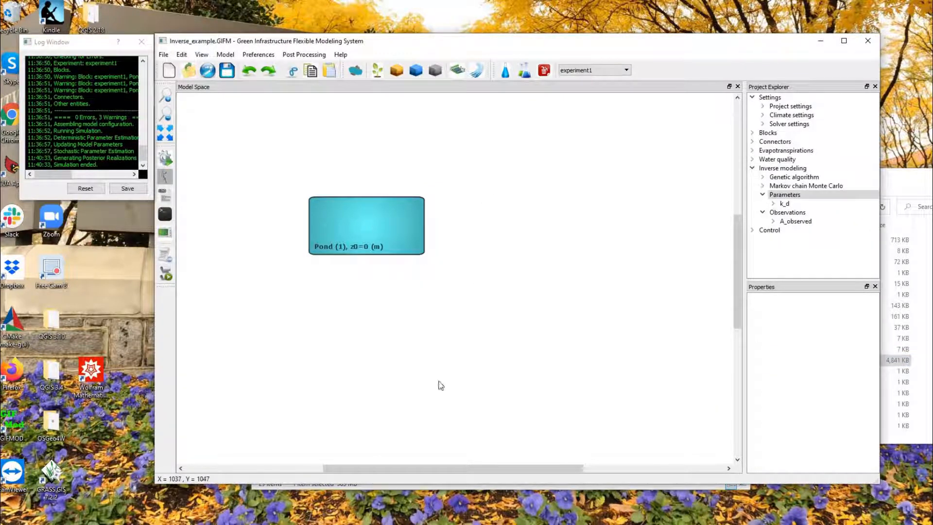